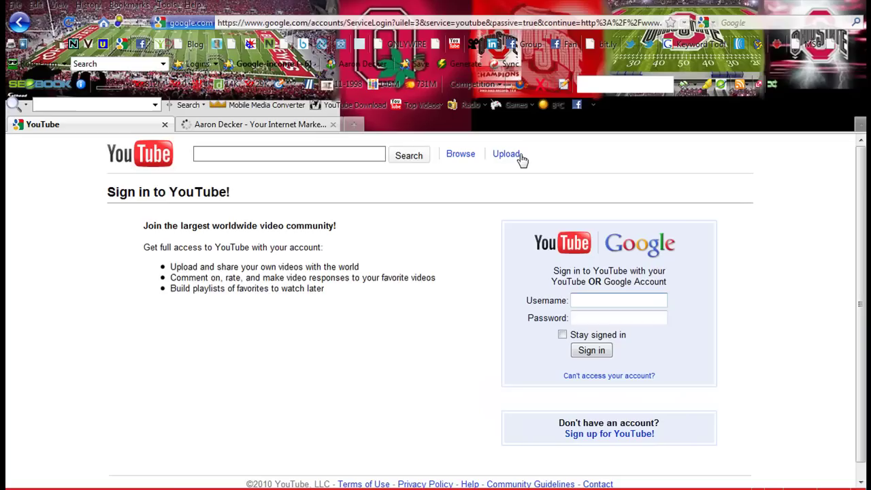
# Step: Sign in to YouTube by filling the username and password from the account's saved Google passcard
pyautogui.click(268, 64)
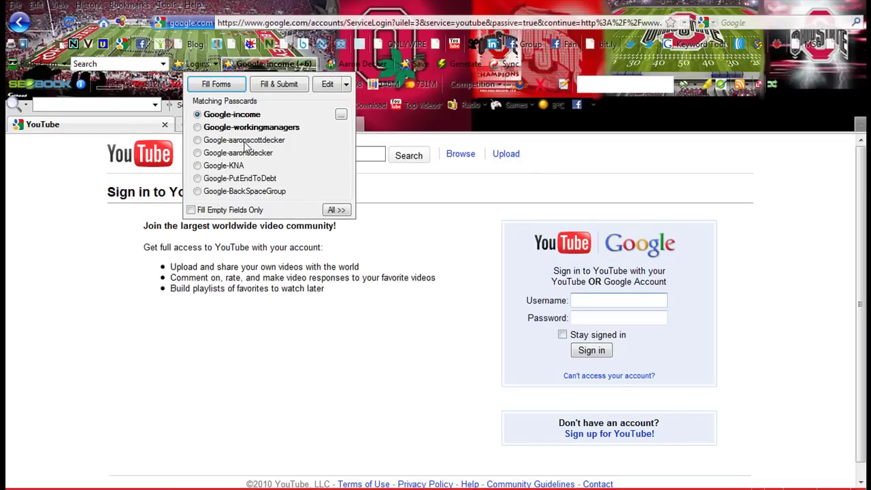
pyautogui.click(246, 140)
pyautogui.click(252, 152)
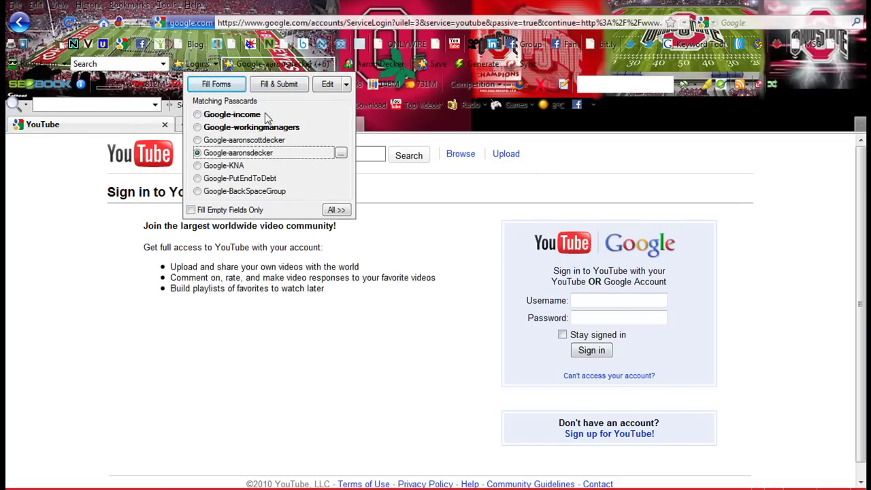
pyautogui.click(279, 85)
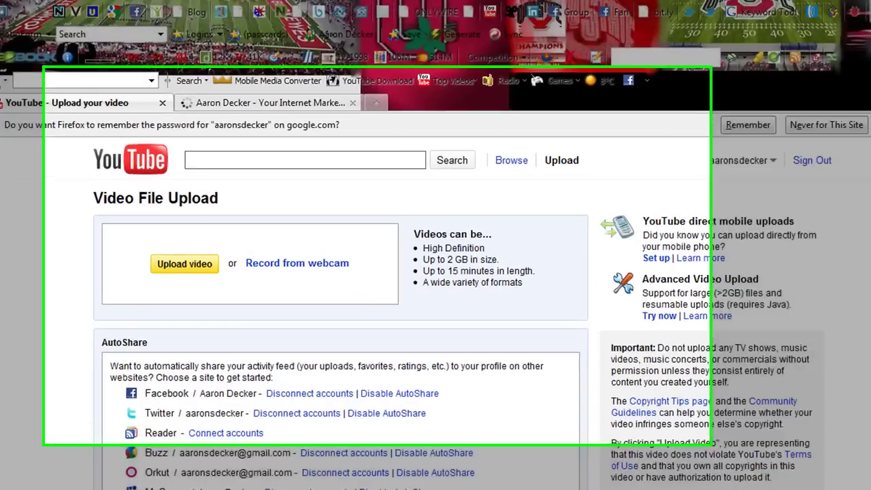
# Step: Review the AutoShare list of connected social accounts, from Facebook to MySpace, on the Video File Upload page
pyautogui.scroll(-2, 408, 277)
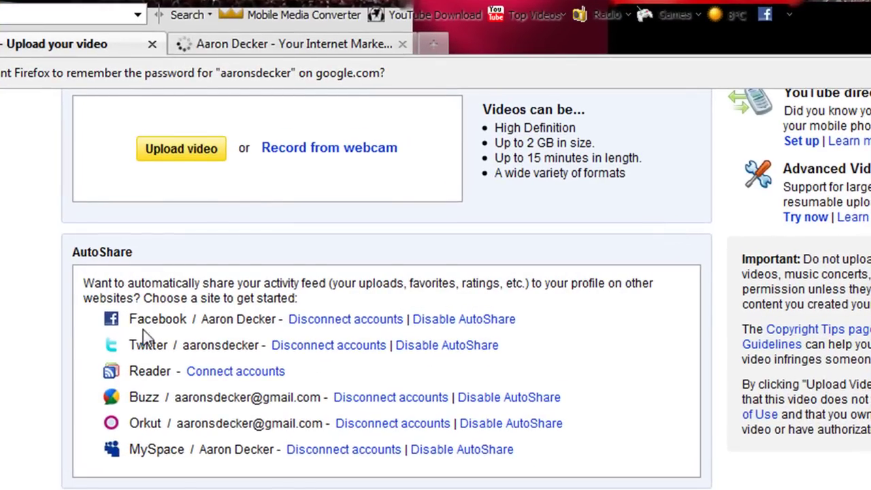
pyautogui.moveTo(128, 322); pyautogui.dragTo(274, 465)
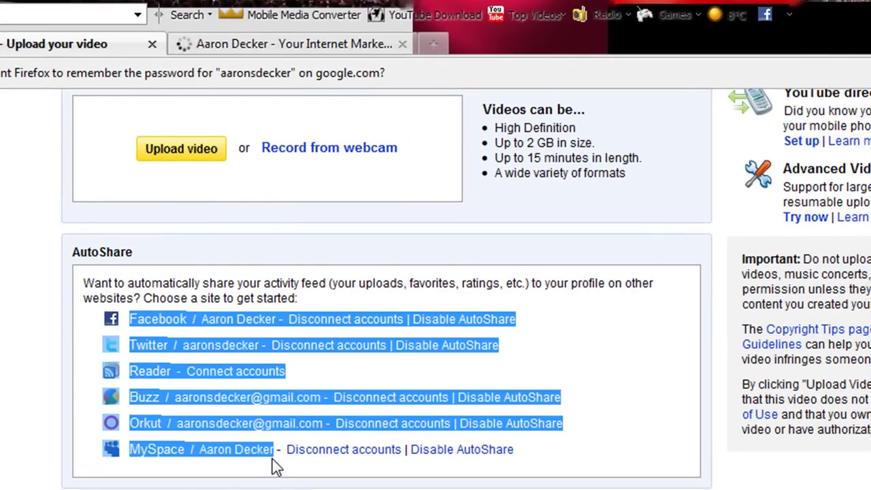
pyautogui.click(172, 361)
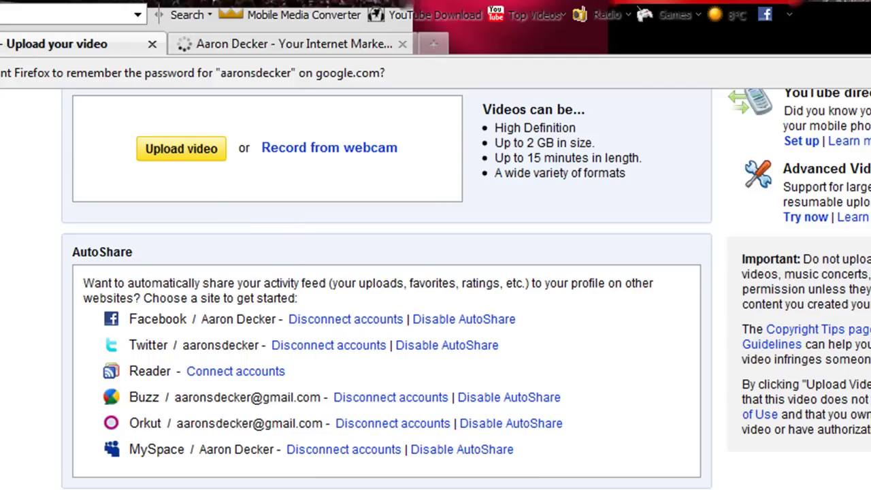
pyautogui.scroll(3, 708, 226)
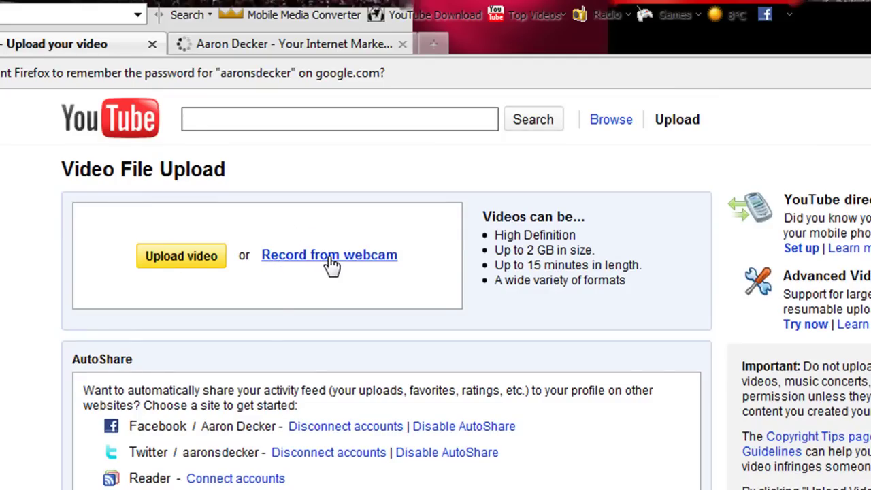
# Step: Upload november 2010.mp4 from the November 2010 folder inside Done just need to be published
pyautogui.click(178, 267)
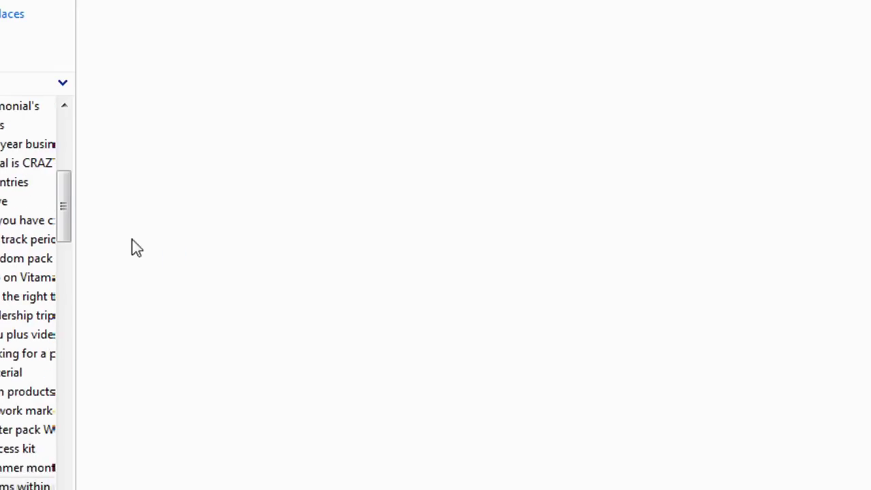
pyautogui.moveTo(68, 200); pyautogui.dragTo(63, 232)
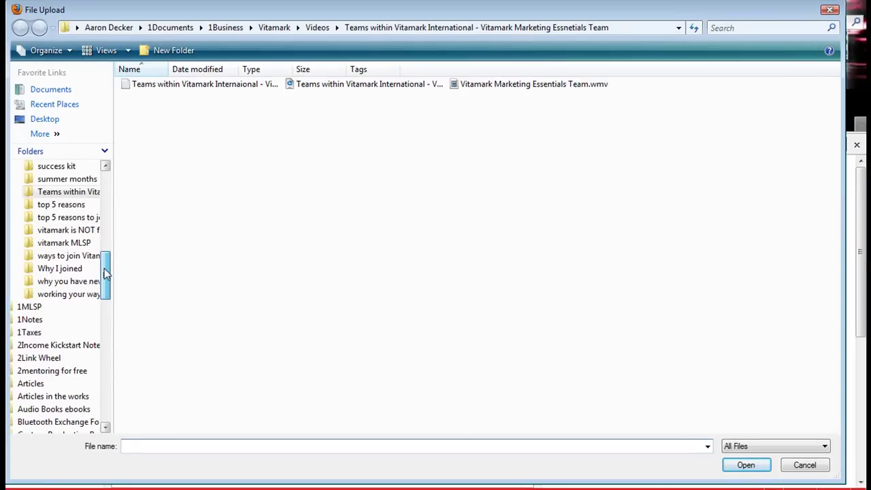
pyautogui.moveTo(105, 256); pyautogui.dragTo(107, 355)
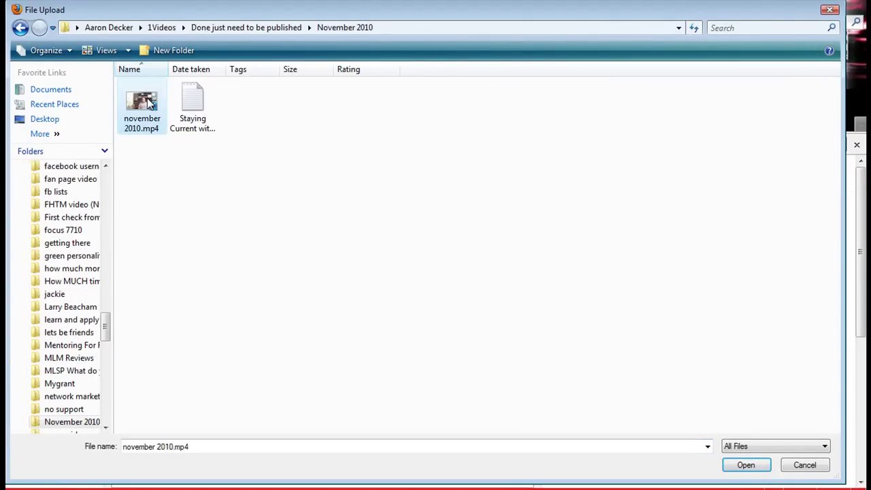
pyautogui.press('Return')
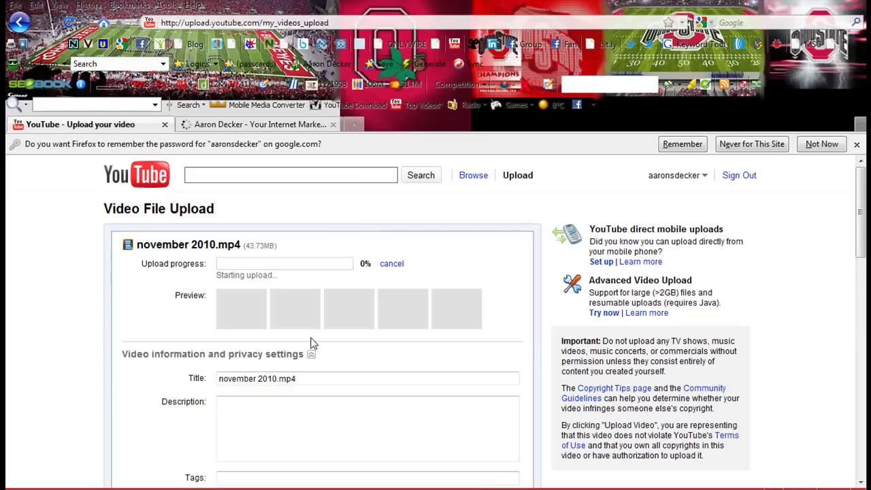
# Step: Clear the default file name from the video's Title field
pyautogui.scroll(-3, 465, 306)
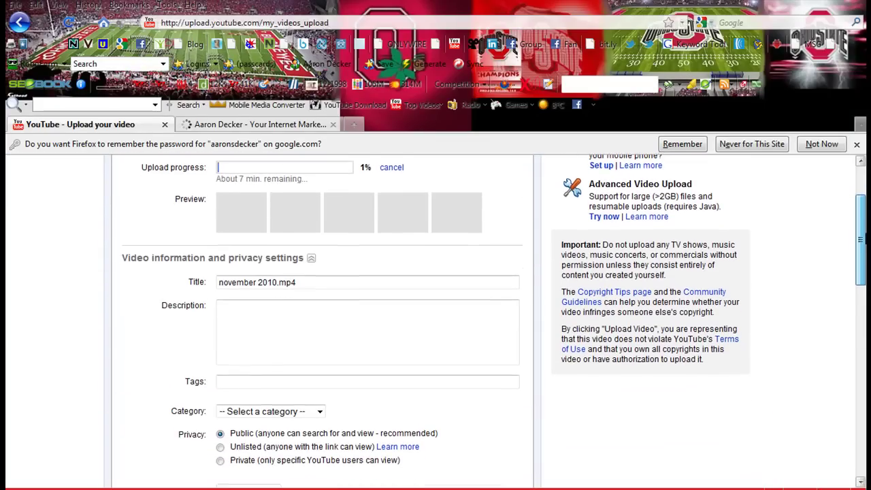
pyautogui.click(297, 279)
pyautogui.moveTo(296, 279); pyautogui.dragTo(188, 273)
pyautogui.press('BackSpace')
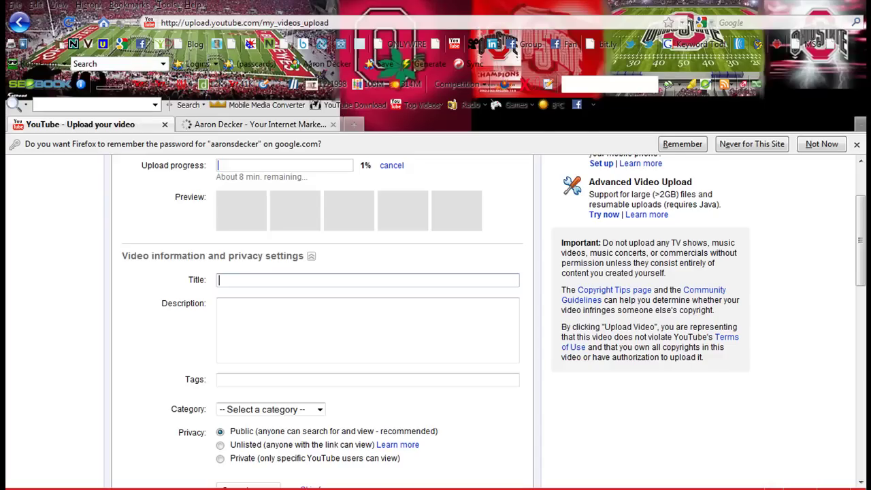
# Step: Switch to the open notes text file, copy its entire text and paste it into the video's Description
pyautogui.hotkey('alt', 'Tab')
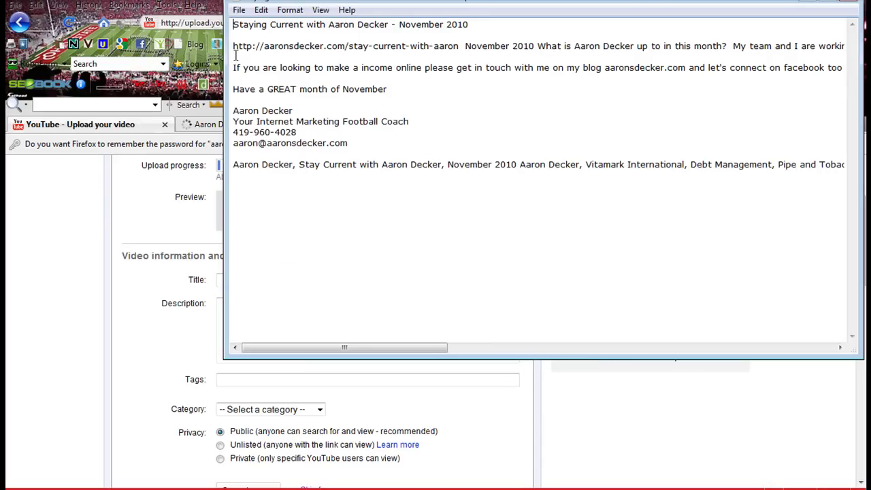
pyautogui.hotkey('ctrl', 'a')
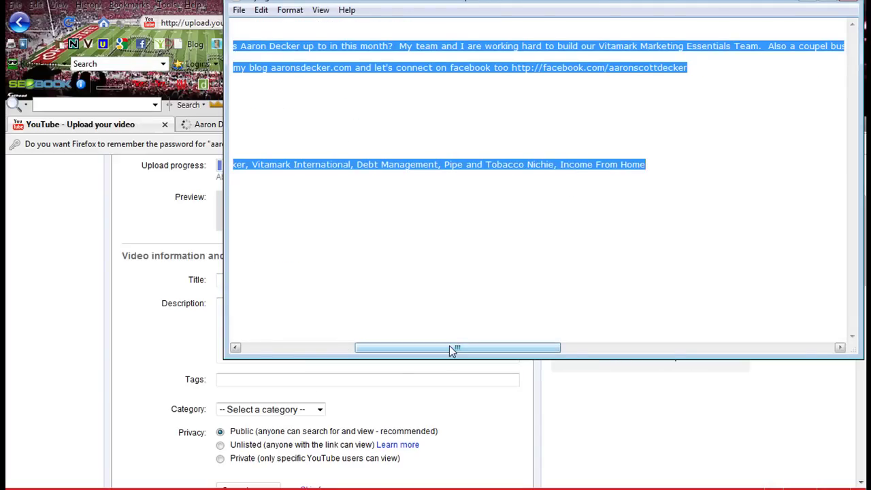
pyautogui.moveTo(449, 347); pyautogui.dragTo(349, 345)
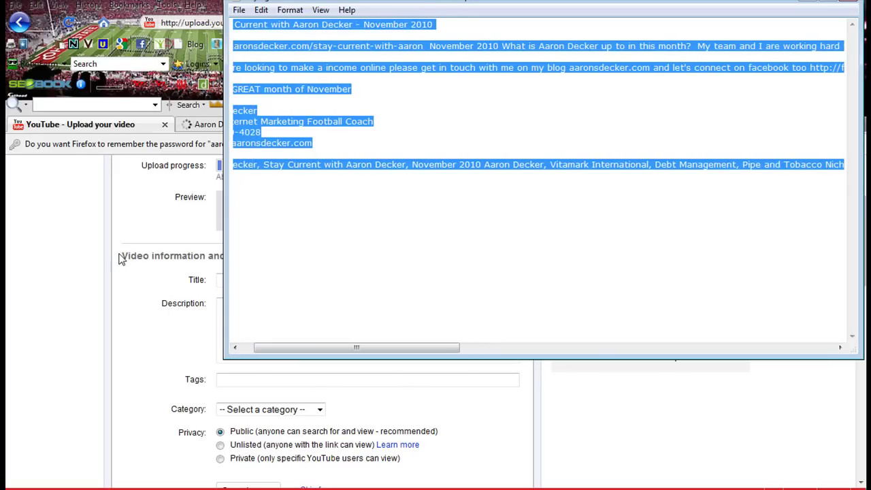
pyautogui.hotkey('ctrl', 'c')
pyautogui.hotkey('alt', 'Tab')
pyautogui.click(266, 325)
pyautogui.hotkey('ctrl', 'v')
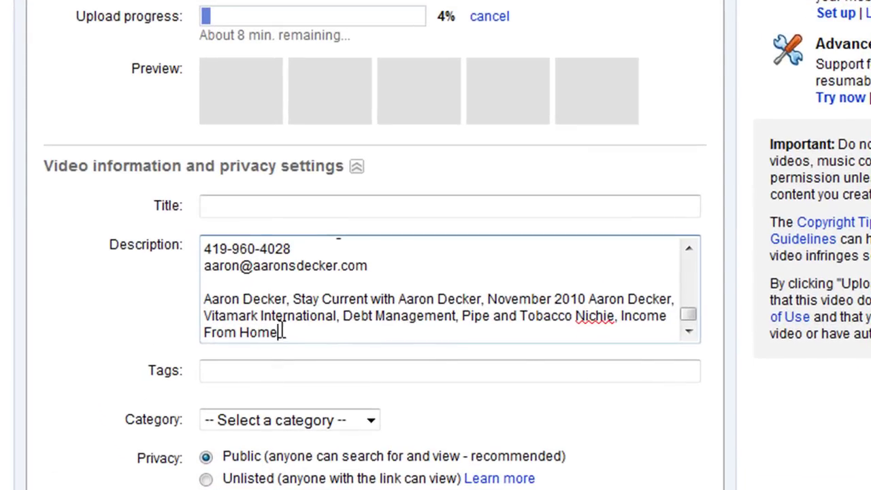
# Step: Move the keyword line from the end of the Description into the Tags field
pyautogui.moveTo(283, 332); pyautogui.dragTo(201, 298)
pyautogui.press('BackSpace')
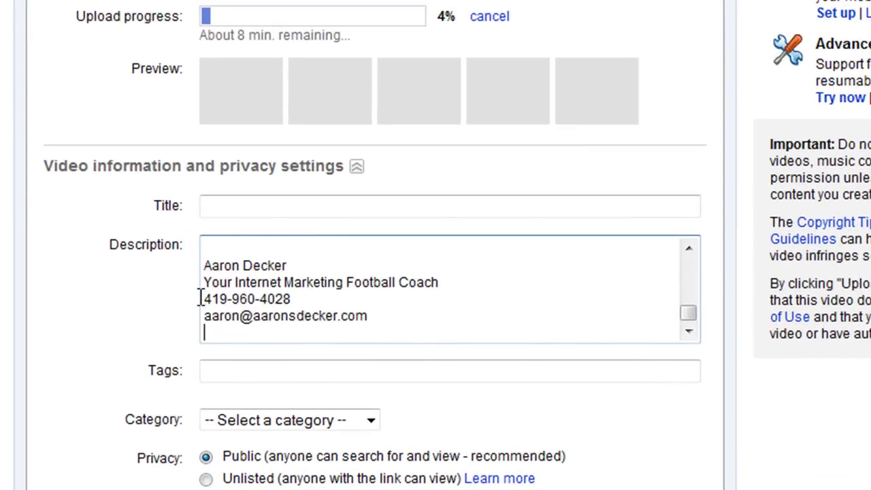
pyautogui.click(227, 371)
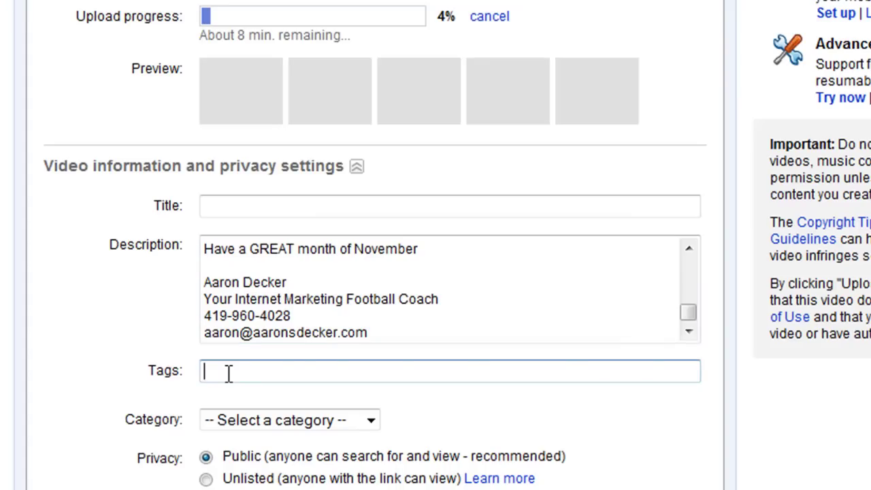
pyautogui.hotkey('ctrl', 'v')
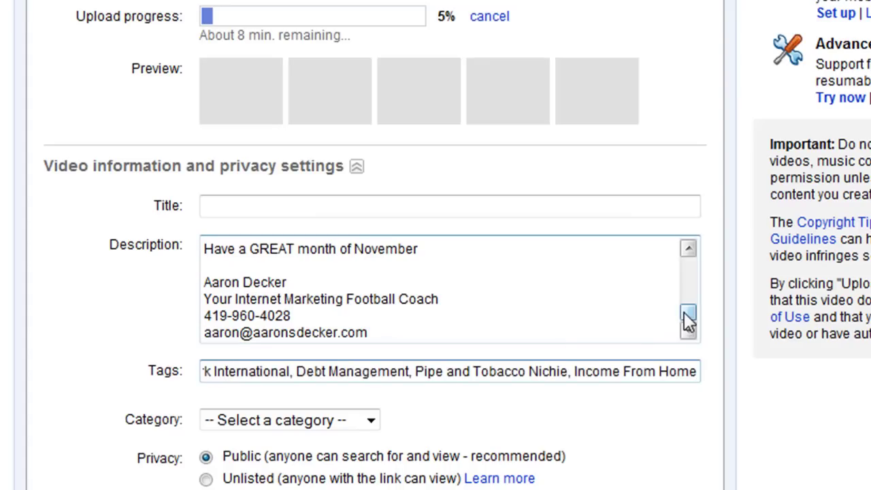
# Step: Correct the misspelled word "coupel" in the Description to "couple" using the spelling suggestion
pyautogui.moveTo(686, 313); pyautogui.dragTo(691, 273)
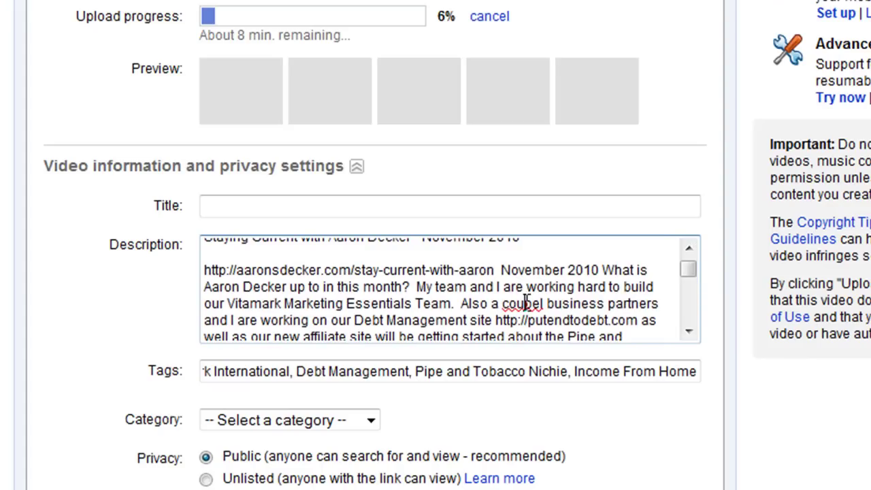
pyautogui.rightClick(525, 303)
pyautogui.click(565, 6)
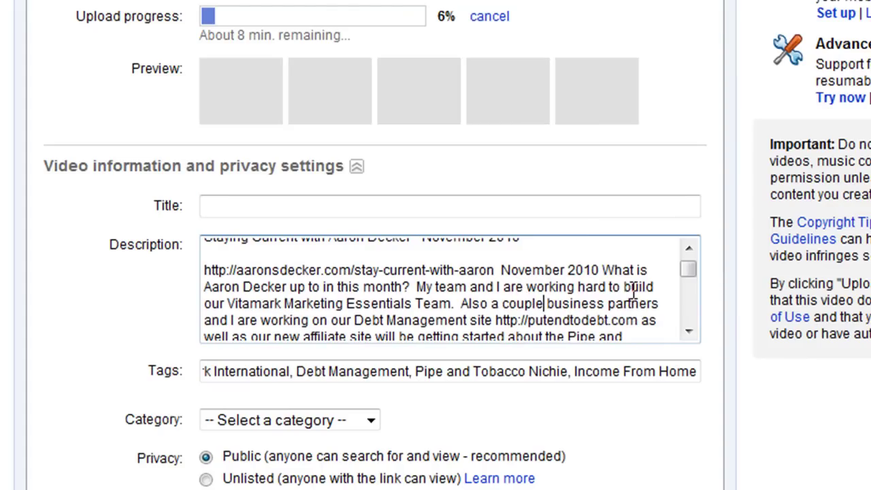
# Step: Move the "Staying Current" November 2010 heading from the start of the Description into the Title field, removing the leftover blank lines
pyautogui.click(691, 253)
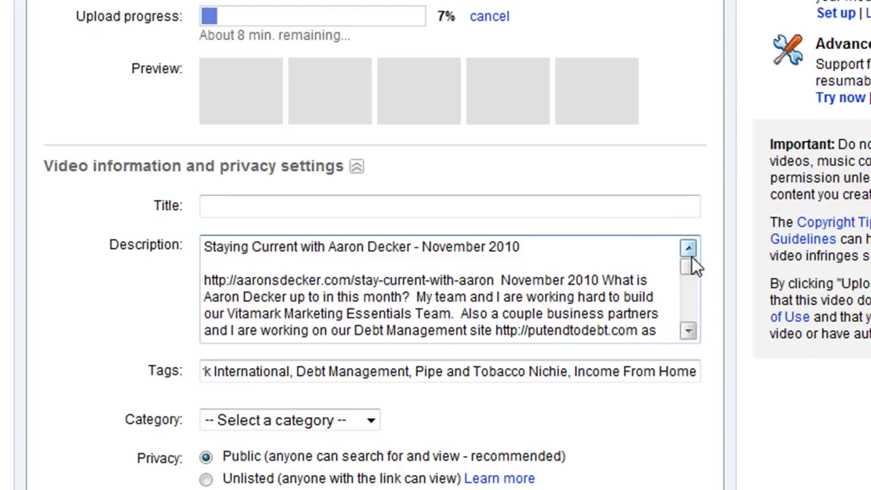
pyautogui.moveTo(587, 251); pyautogui.dragTo(70, 209)
pyautogui.press('BackSpace')
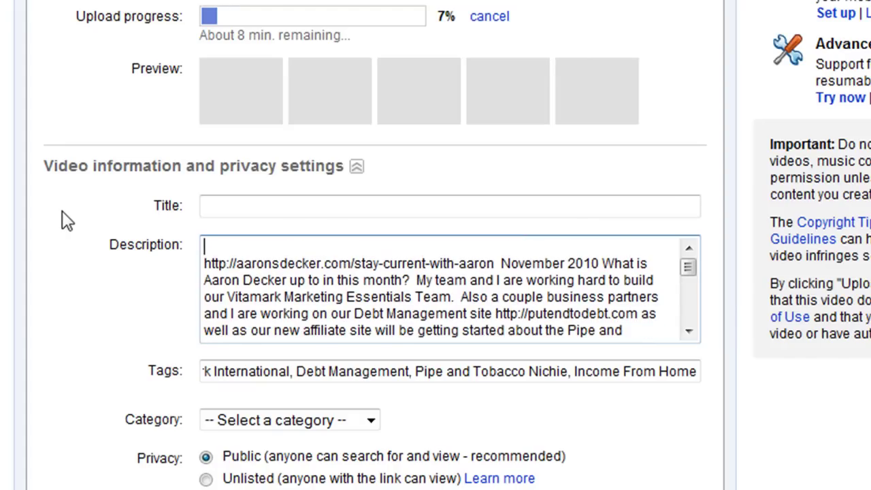
pyautogui.press('Delete')
pyautogui.click(210, 206)
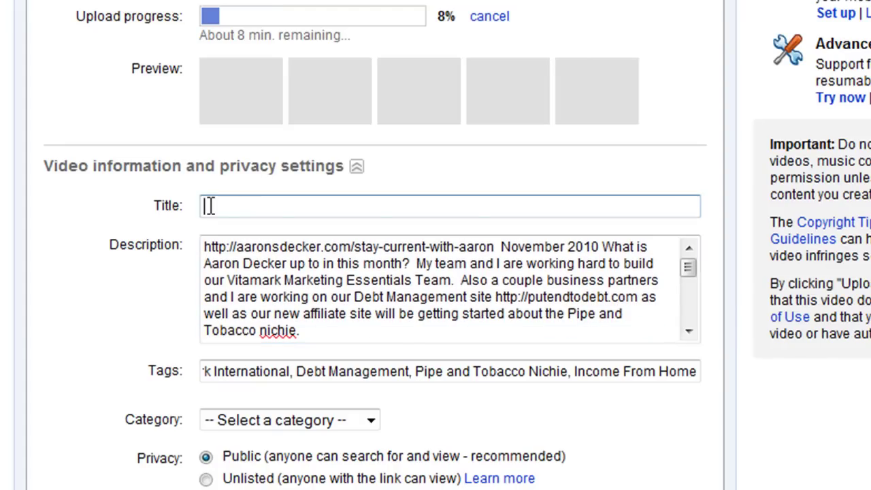
pyautogui.hotkey('ctrl', 'v')
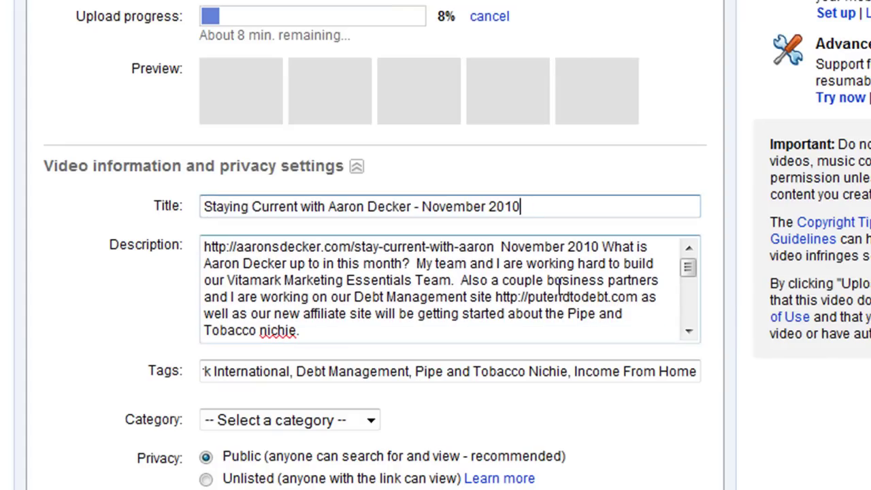
# Step: Examine the wording of the video's Title, including the presenter's name and the date, and the Description below it
pyautogui.moveTo(539, 206); pyautogui.dragTo(205, 169)
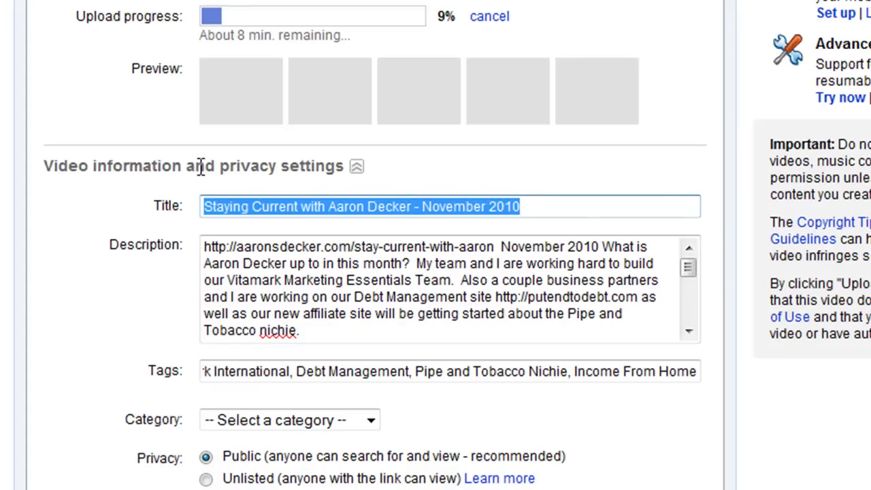
pyautogui.click(225, 208)
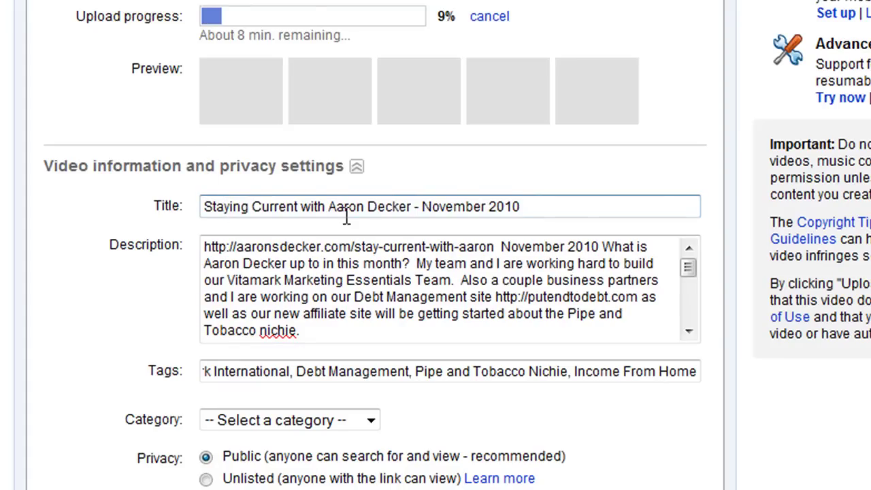
pyautogui.moveTo(542, 198); pyautogui.dragTo(192, 183)
pyautogui.click(271, 211)
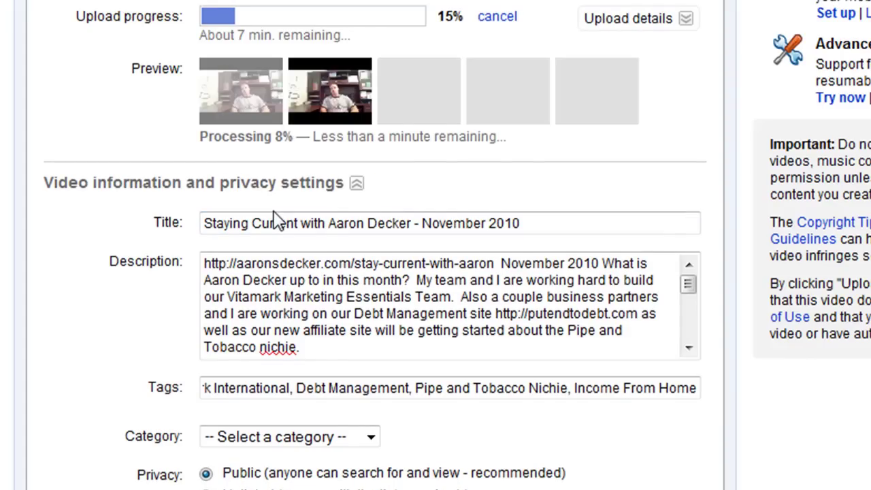
pyautogui.moveTo(564, 223); pyautogui.dragTo(204, 223)
pyautogui.click(317, 229)
pyautogui.hotkey('ctrl', 'a')
pyautogui.moveTo(327, 228); pyautogui.dragTo(347, 223)
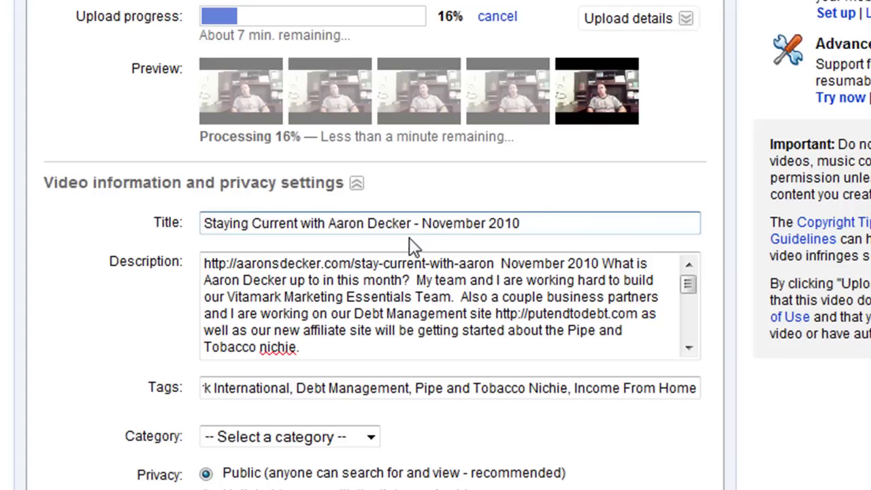
pyautogui.moveTo(413, 228); pyautogui.dragTo(329, 228)
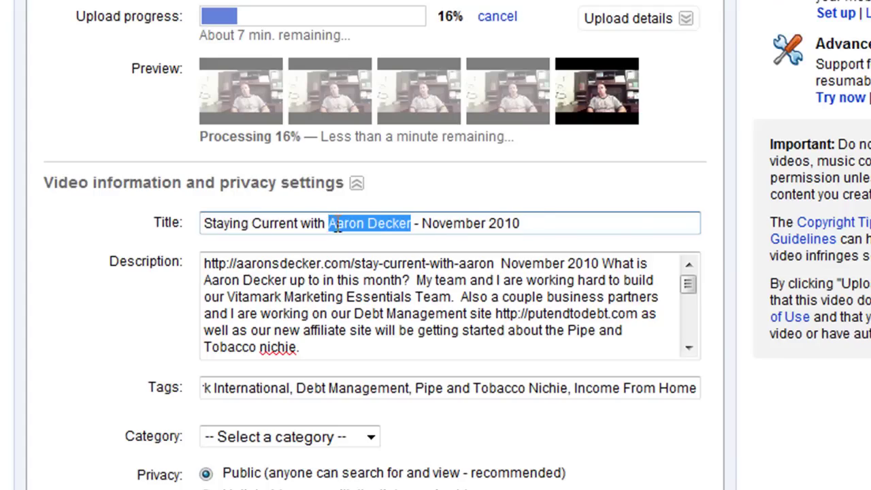
pyautogui.click(336, 227)
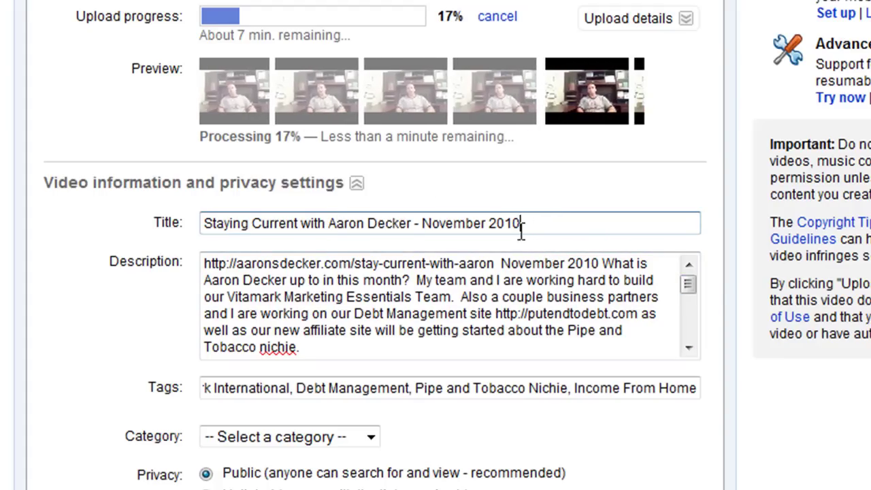
pyautogui.moveTo(521, 223); pyautogui.dragTo(309, 224)
pyautogui.click(259, 278)
pyautogui.moveTo(689, 288)
pyautogui.mouseDown()
pyautogui.moveTo(693, 331)
pyautogui.moveTo(694, 277)
pyautogui.mouseUp()
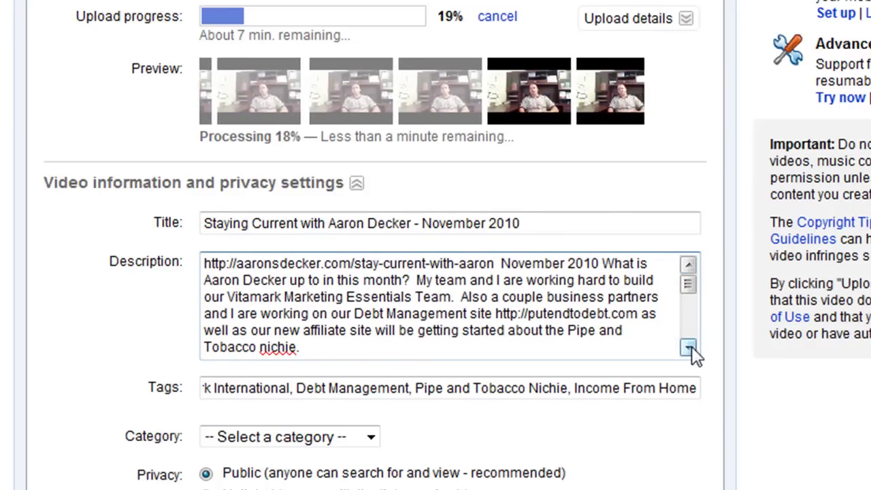
# Step: Examine the full keyword list in the Tags field, back to its first entries
pyautogui.click(370, 387)
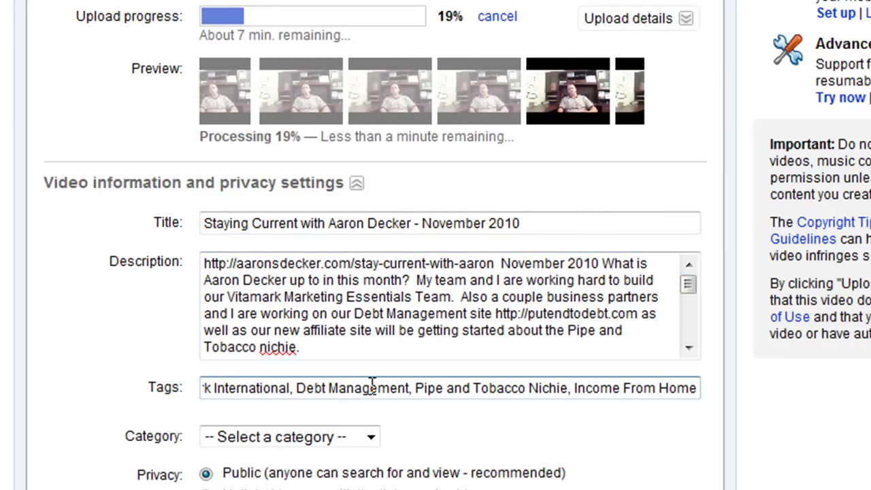
pyautogui.press('Left')
pyautogui.press('Left')
pyautogui.press('Left')
pyautogui.press('Left')
pyautogui.press('Left')
pyautogui.press('Left')
pyautogui.press('Left')
pyautogui.press('Left')
pyautogui.press('Left')
pyautogui.press('Left')
pyautogui.press('Left')
pyautogui.press('Left')
pyautogui.press('Left')
pyautogui.press('Left')
pyautogui.press('Left')
pyautogui.press('Left')
pyautogui.press('Left')
pyautogui.press('Left')
pyautogui.press('Left')
pyautogui.press('Left')
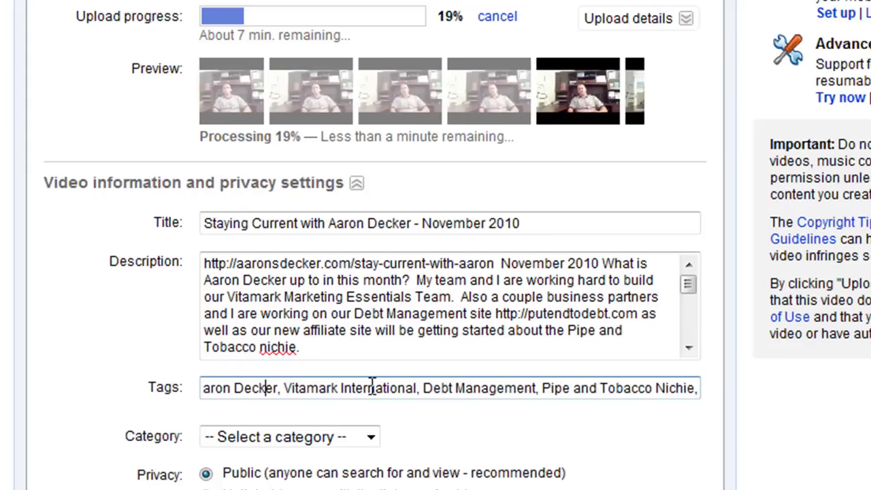
pyautogui.press('Left')
pyautogui.press('Left')
pyautogui.press('Left')
pyautogui.press('Left')
pyautogui.press('Left')
pyautogui.press('Left')
pyautogui.press('Left')
pyautogui.press('Left')
pyautogui.press('Left')
pyautogui.press('Left')
pyautogui.press('Left')
pyautogui.press('Left')
pyautogui.press('Left')
pyautogui.press('Left')
pyautogui.press('Left')
pyautogui.press('Left')
pyautogui.press('Left')
pyautogui.press('Left')
pyautogui.press('Left')
pyautogui.press('Left')
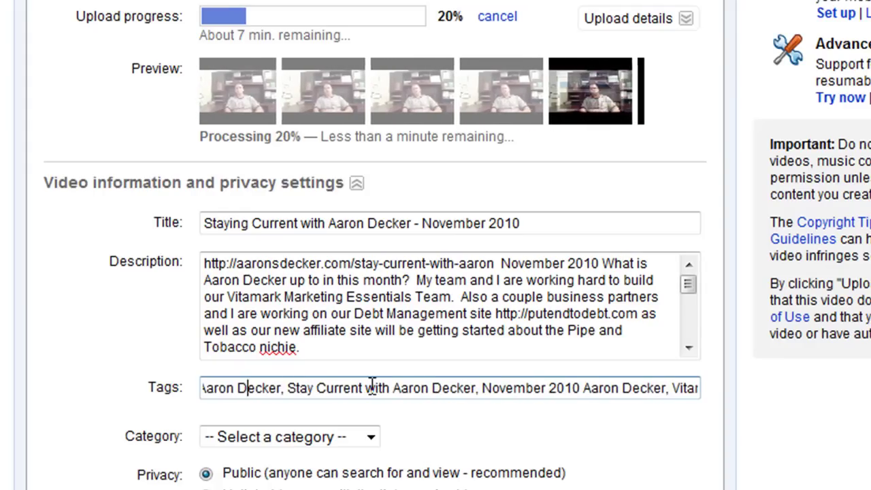
pyautogui.press('Right')
pyautogui.press('Right')
pyautogui.press('Right')
pyautogui.press('Right')
pyautogui.press('Right')
pyautogui.press('Right')
pyautogui.press('Right')
pyautogui.press('Right')
pyautogui.press('Right')
pyautogui.press('Right')
pyautogui.press('Right')
pyautogui.press('Right')
pyautogui.press('Right')
pyautogui.press('Right')
pyautogui.press('Right')
pyautogui.press('Right')
pyautogui.press('Right')
pyautogui.press('Right')
pyautogui.press('Right')
pyautogui.press('Right')
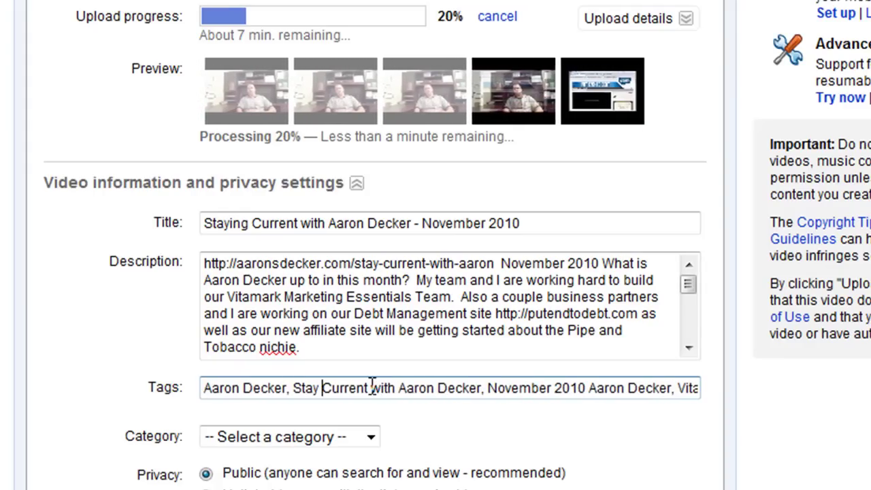
# Step: Set the video's category to Education
pyautogui.click(269, 440)
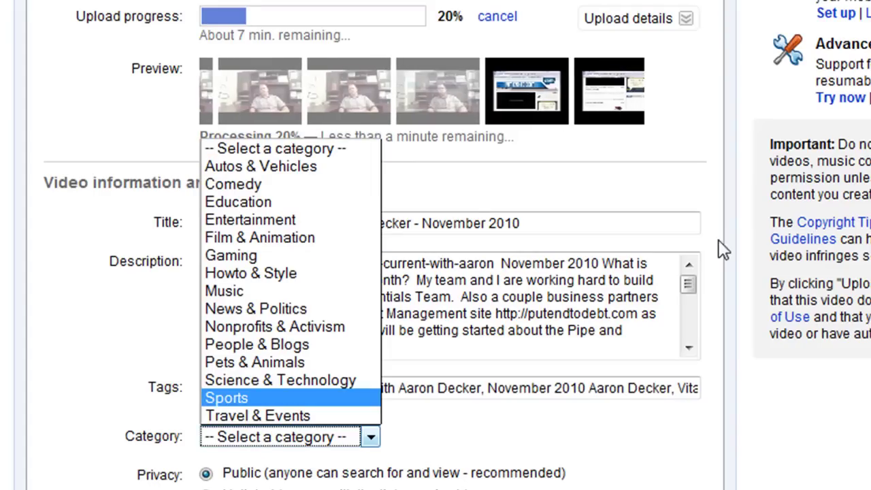
pyautogui.click(272, 200)
pyautogui.click(289, 439)
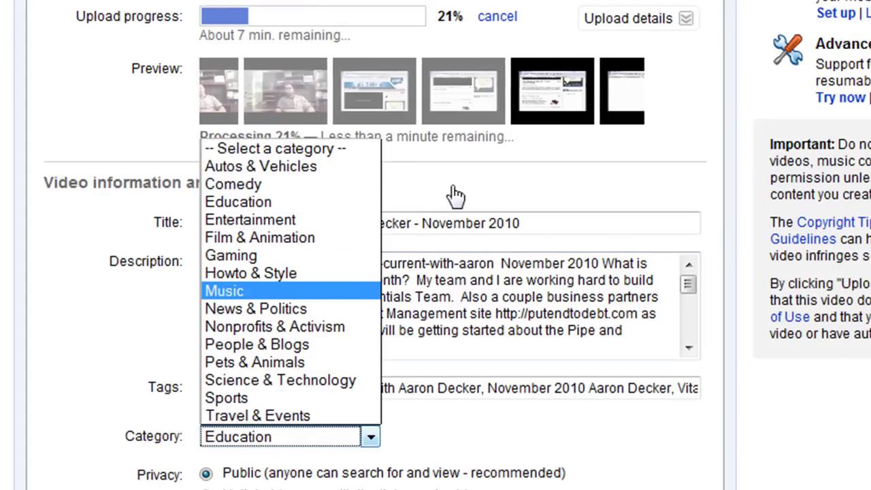
pyautogui.click(49, 210)
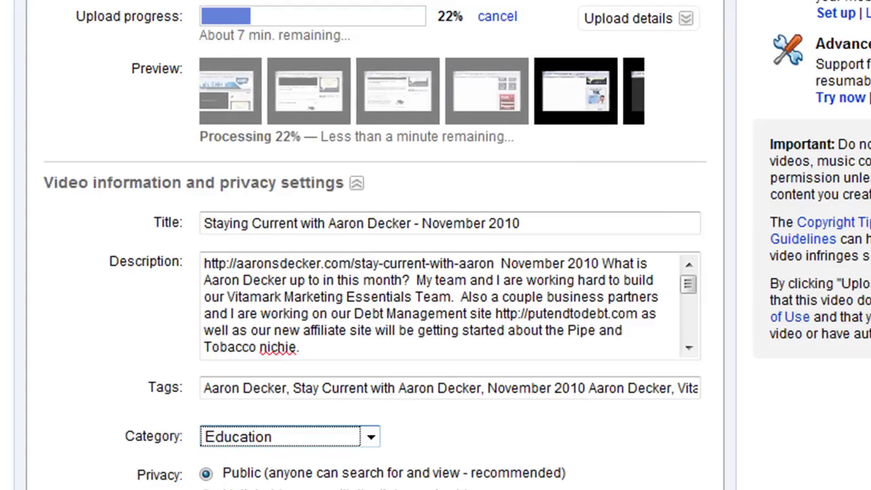
# Step: Check the privacy options and video information on the upload page, and view the keyword line in the prepared notes
pyautogui.scroll(-3, 701, 315)
pyautogui.scroll(-2, 529, 322)
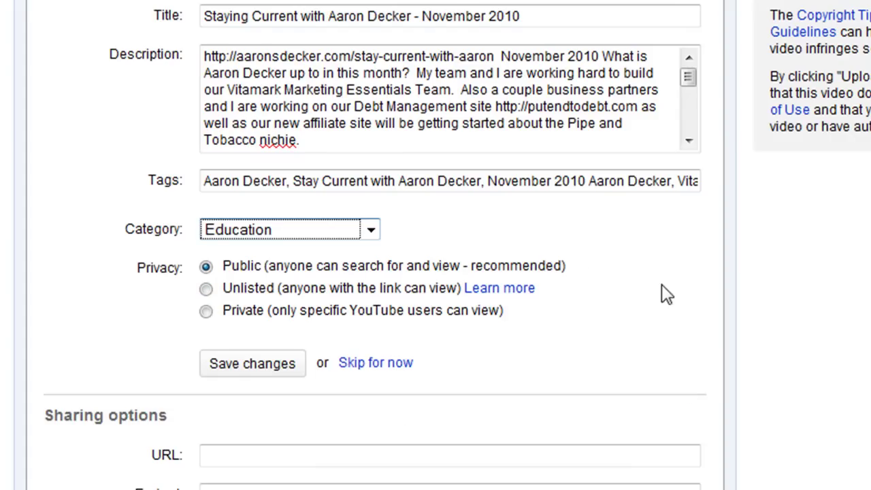
pyautogui.scroll(5, 593, 129)
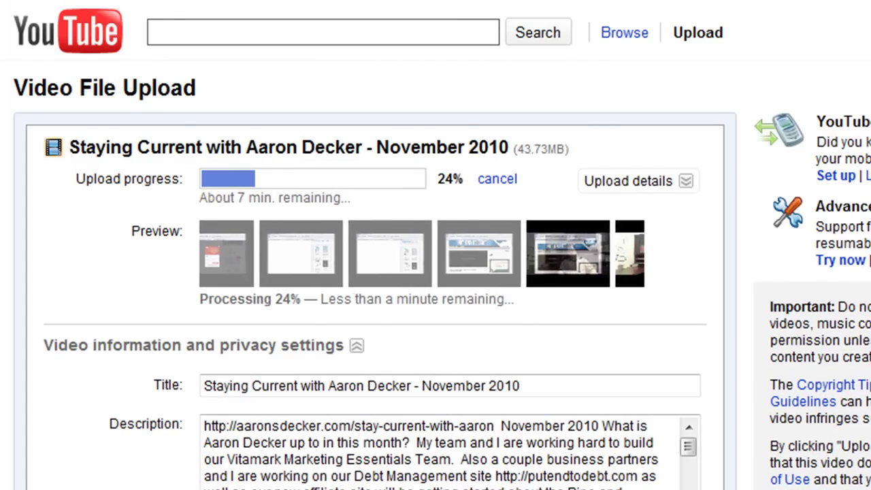
pyautogui.scroll(-1, 435, 272)
pyautogui.scroll(-2, 583, 254)
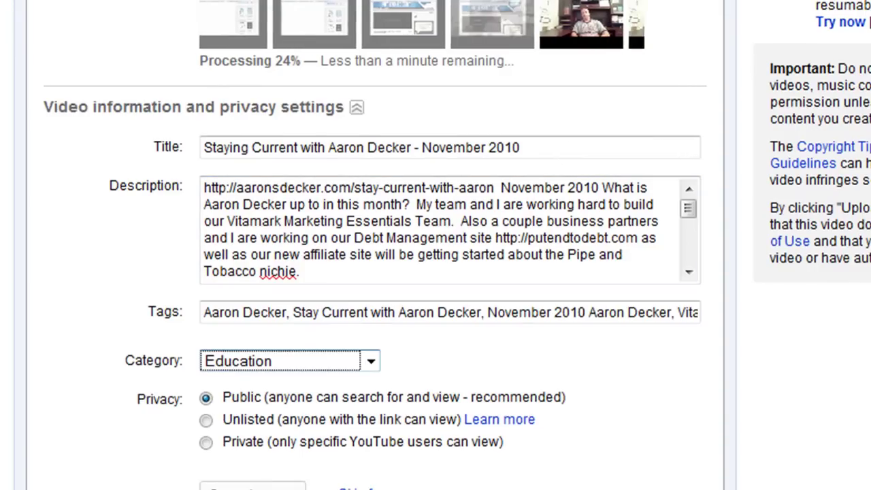
pyautogui.hotkey('alt', 'Tab')
pyautogui.moveTo(603, 317); pyautogui.dragTo(298, 352)
pyautogui.click(77, 186)
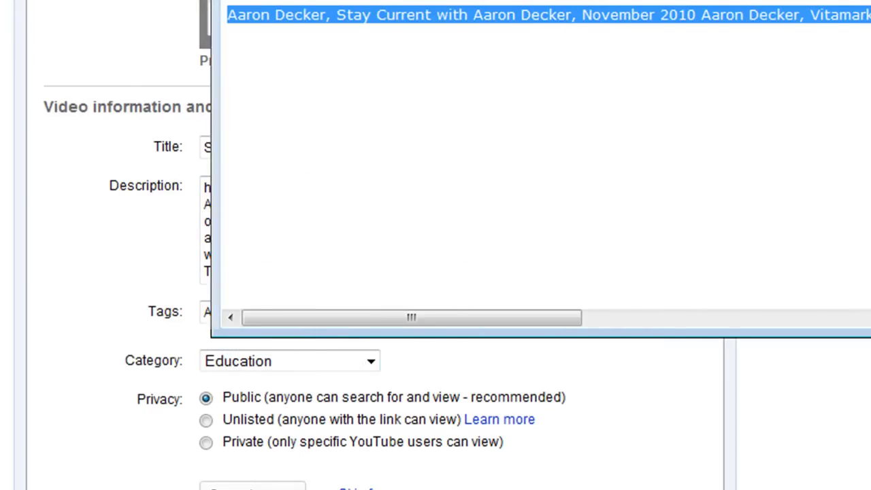
# Step: Look through the video's sharing options and the AutoShare settings for connected sites on the upload page
pyautogui.scroll(-6, 544, 140)
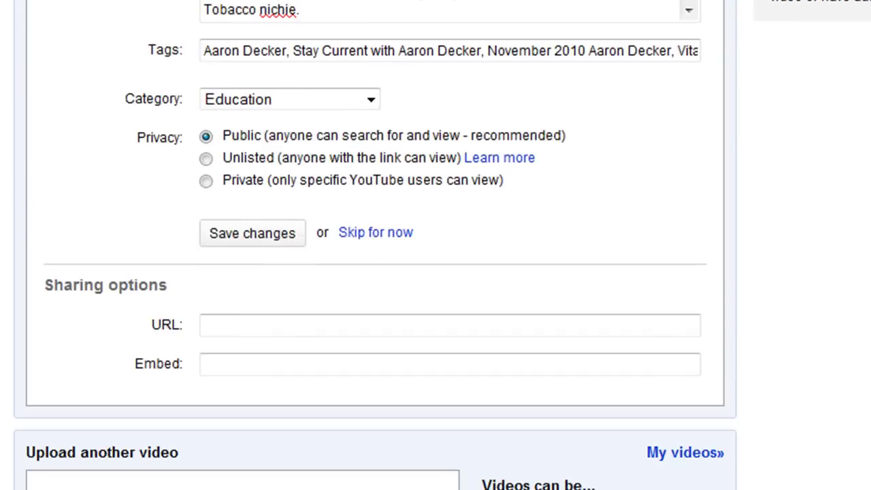
pyautogui.scroll(-2, 376, 245)
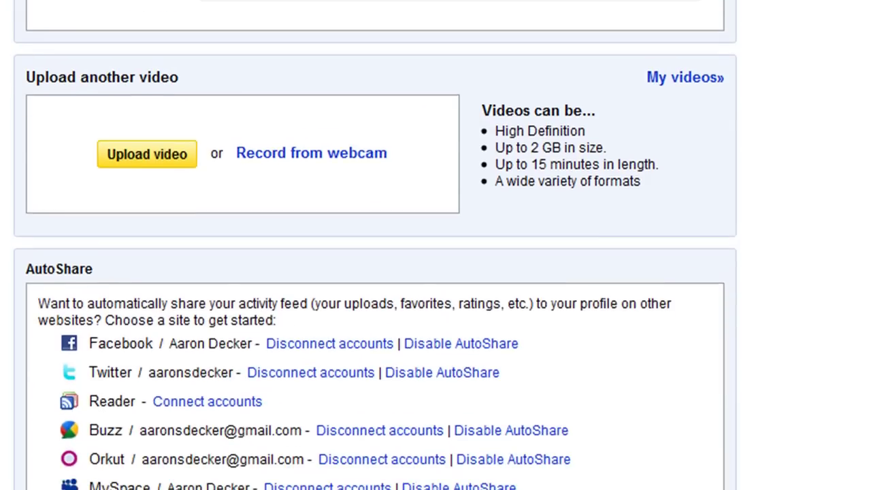
pyautogui.scroll(6, 376, 245)
pyautogui.scroll(4, 436, 246)
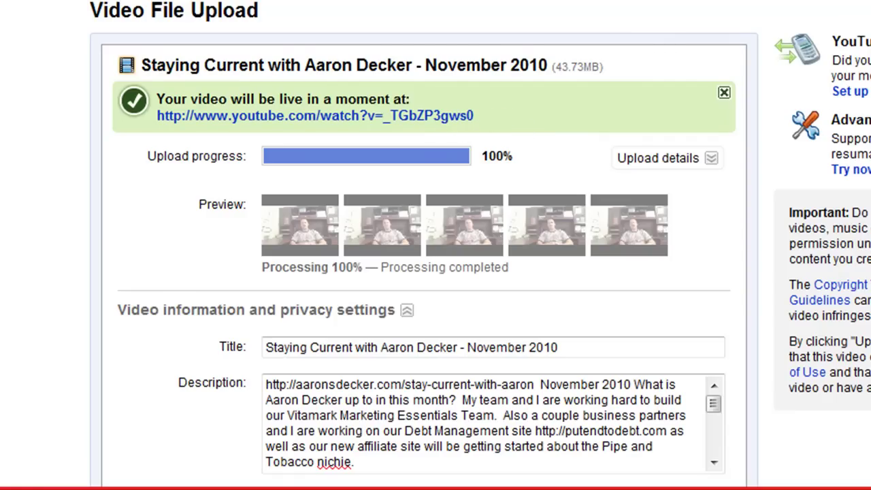
# Step: Review the suggested tags for the uploaded video and open its watch page through the link in the upload confirmation
pyautogui.scroll(-10, 435, 245)
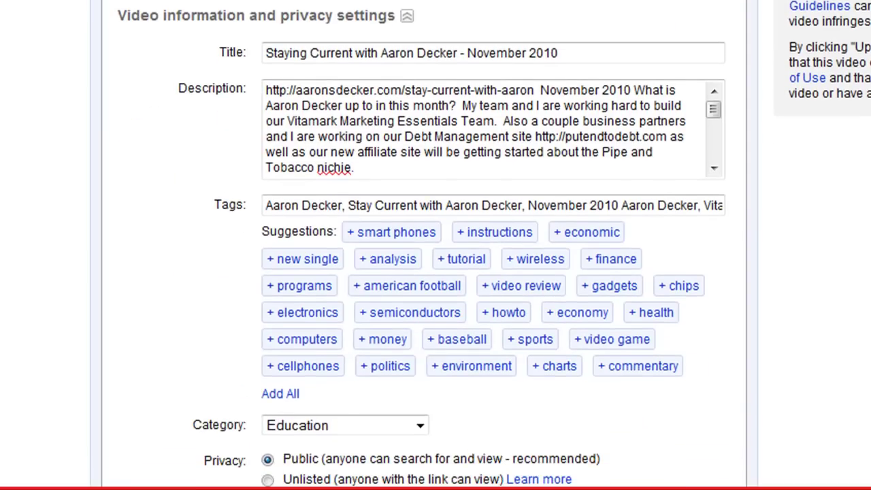
pyautogui.scroll(10, 435, 245)
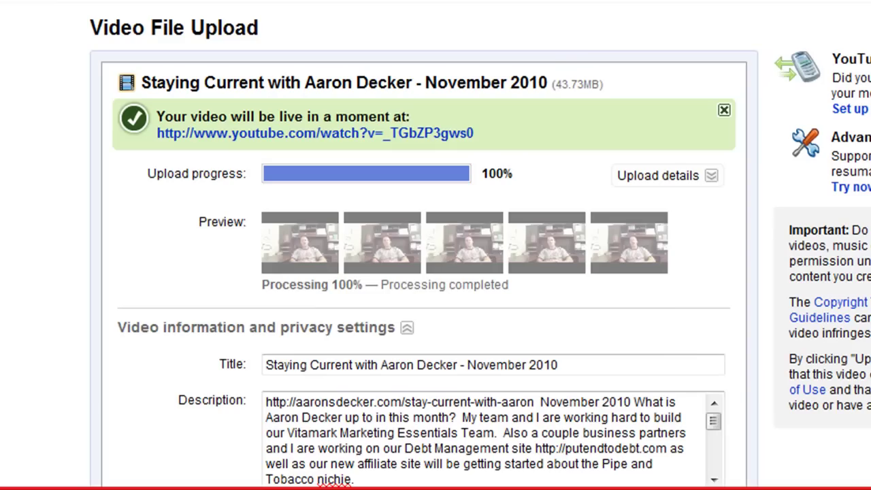
pyautogui.click(384, 135)
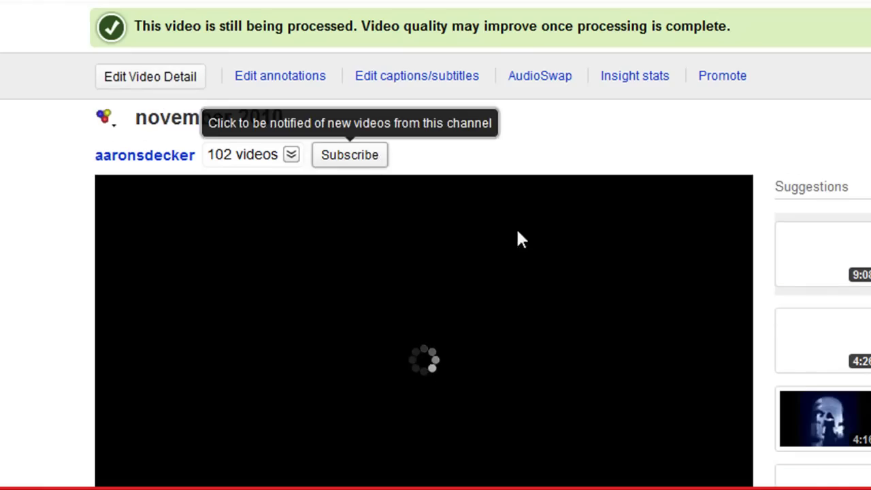
# Step: Look over the player and description on the November 2010 watch page, and open the video's annotations editor
pyautogui.scroll(-5, 436, 272)
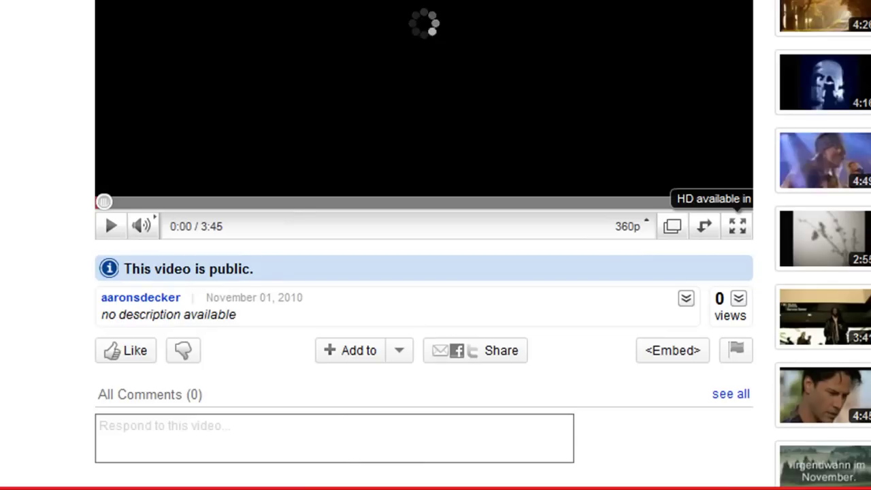
pyautogui.click(112, 228)
pyautogui.scroll(5, 436, 272)
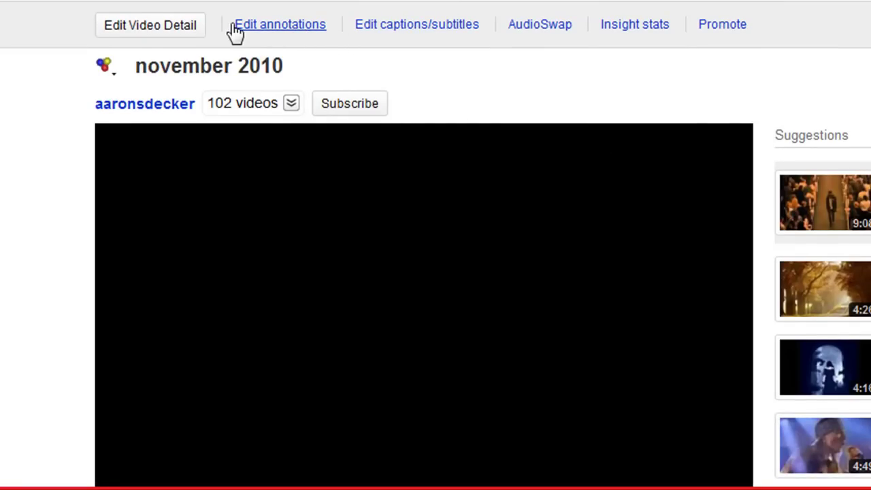
pyautogui.click(289, 36)
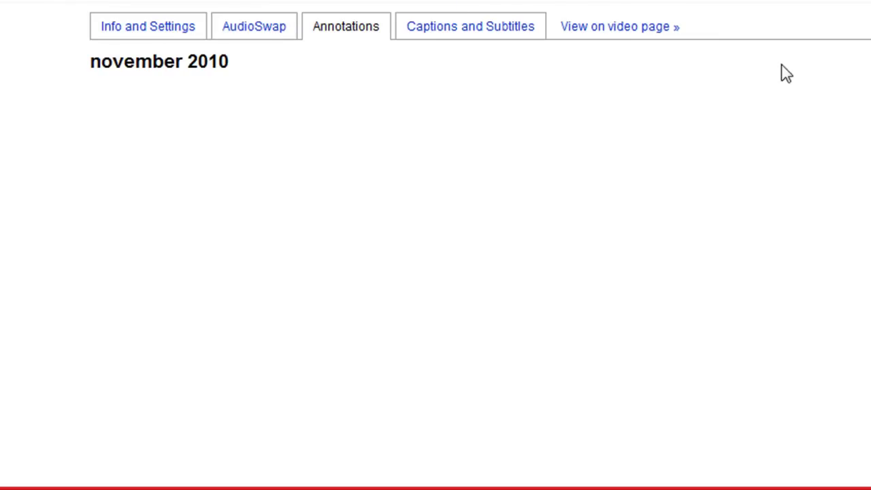
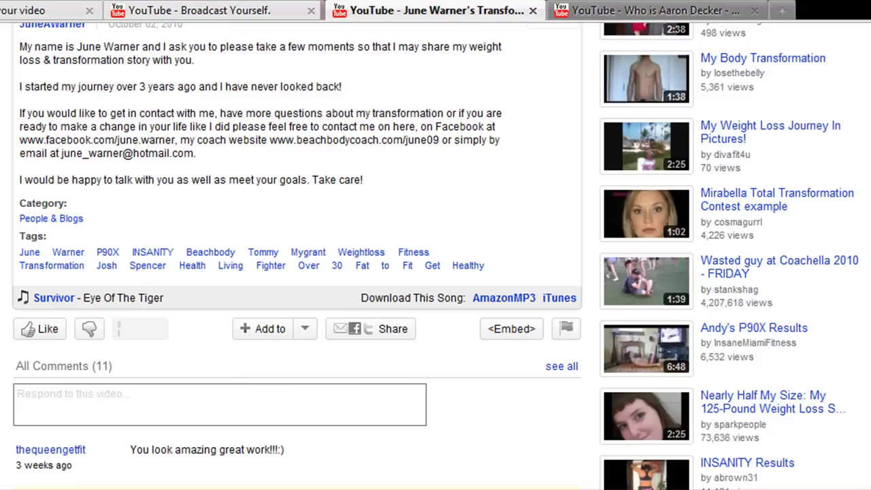
# Step: Search the uploaded videos for "october" and open the "Staying Current" October 2010 video
pyautogui.hotkey('alt', 'Left')
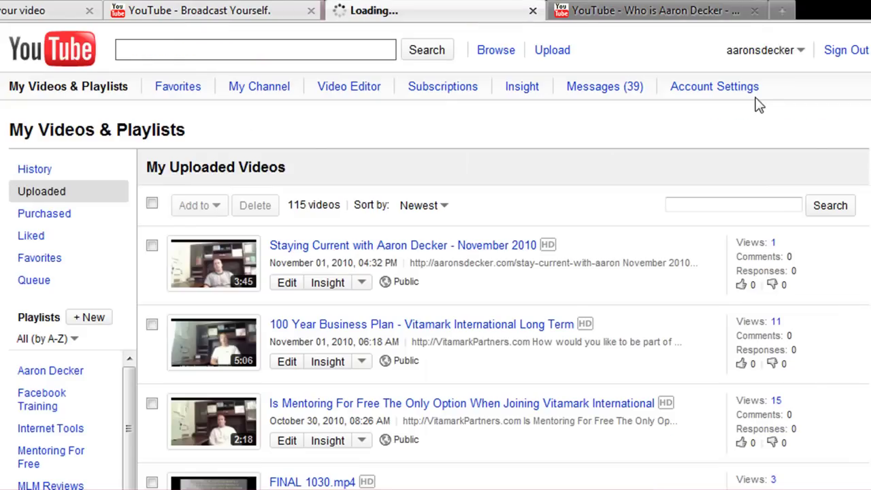
pyautogui.click(756, 61)
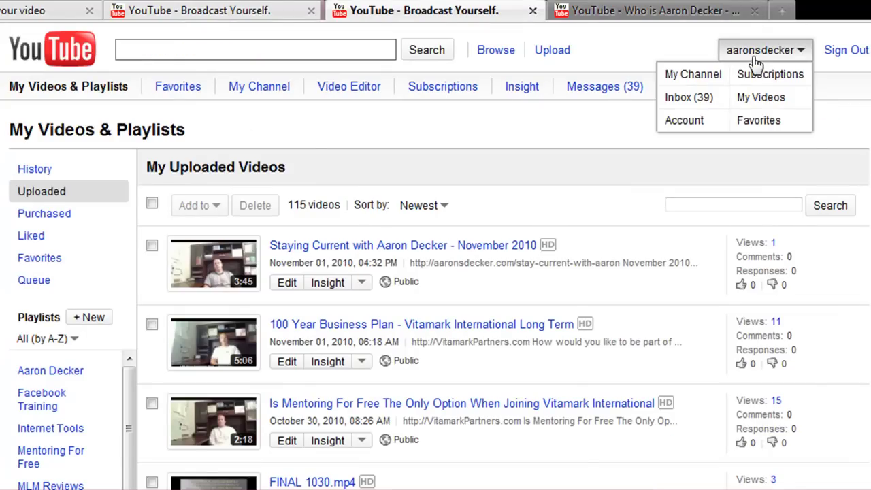
pyautogui.click(691, 206)
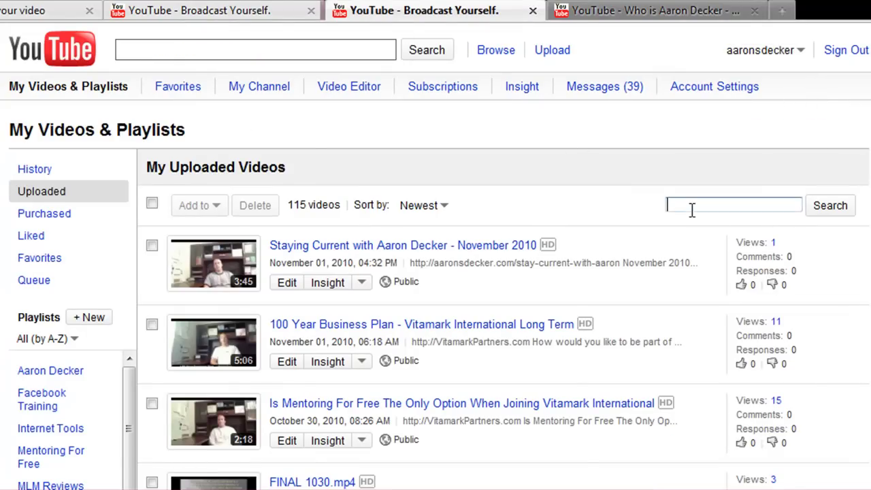
pyautogui.press('Return')
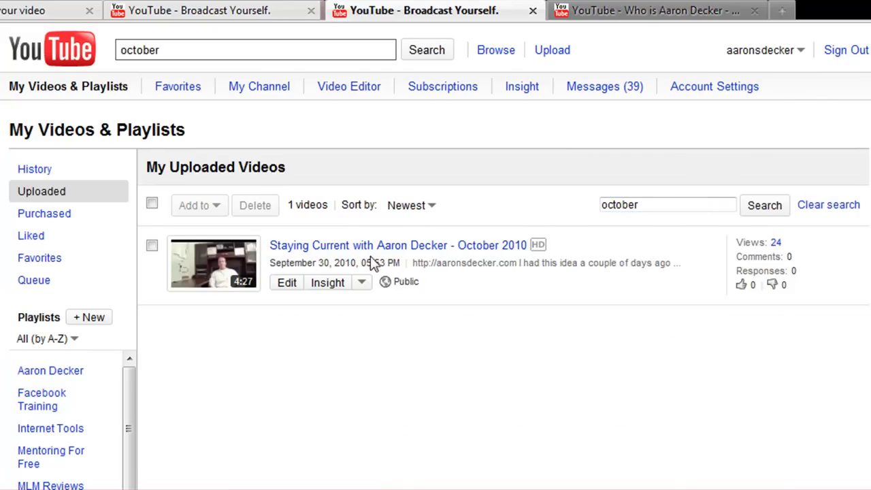
pyautogui.click(353, 247)
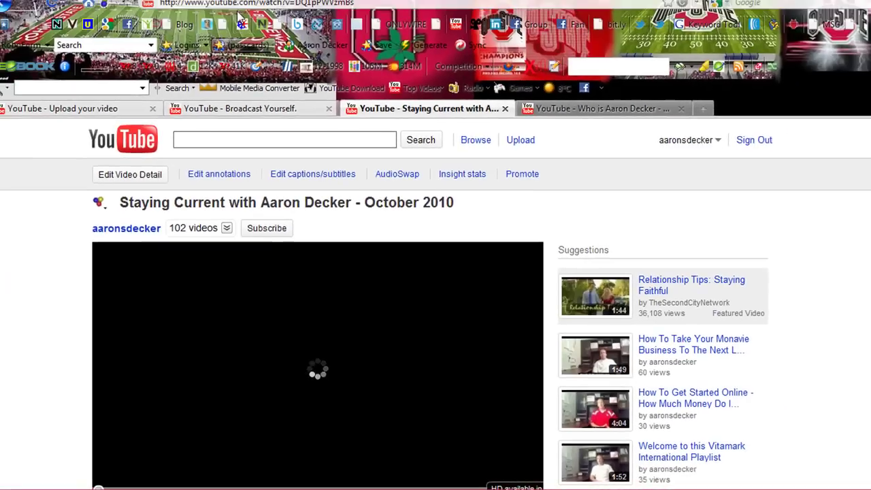
# Step: Copy the web address of the October 2010 video and pause its playback
pyautogui.click(248, 24)
pyautogui.hotkey('ctrl', 'c')
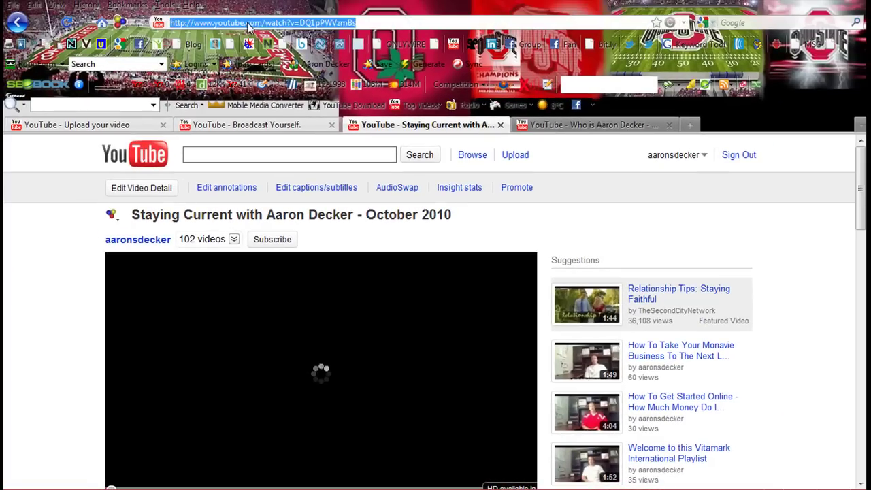
pyautogui.rightClick(249, 24)
pyautogui.click(275, 66)
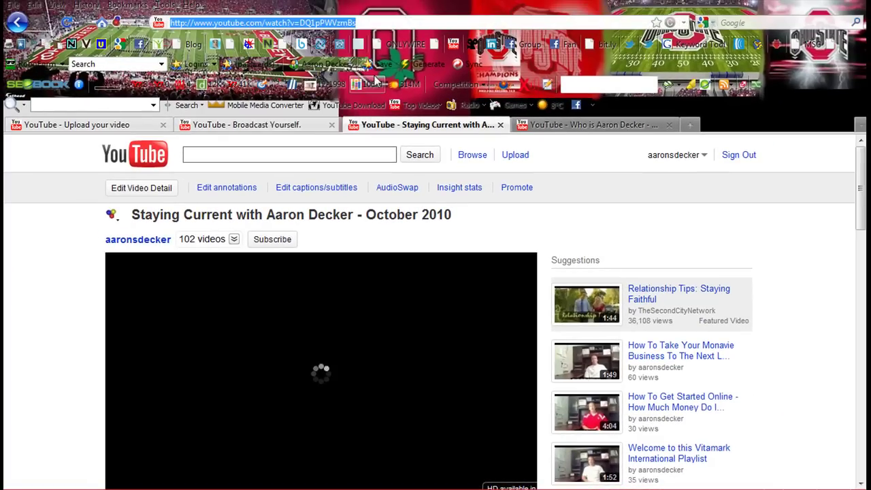
pyautogui.scroll(-5, 374, 273)
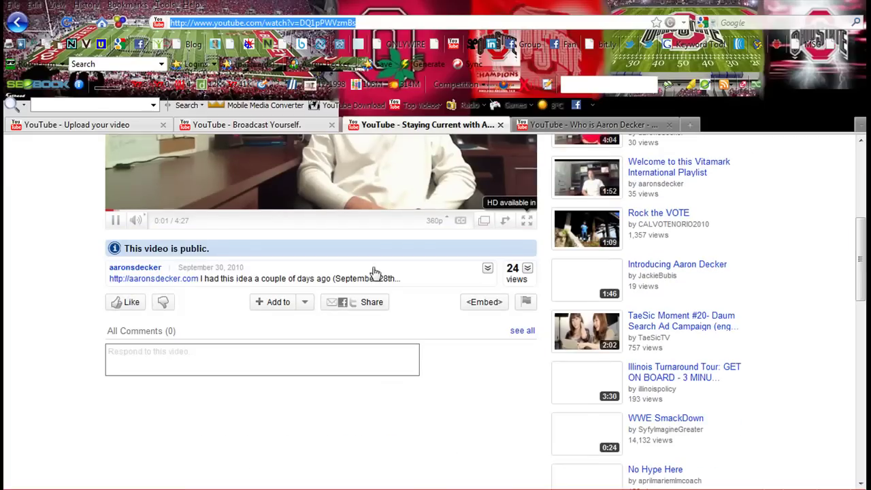
pyautogui.click(115, 220)
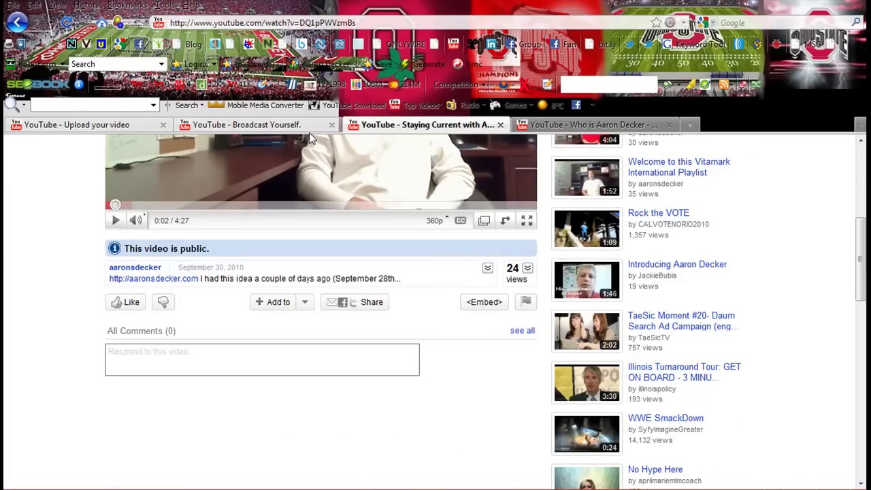
# Step: In the November 2010 annotations editor, add a speech bubble annotation, enlarge and reposition it in the upper part of the picture, and colour it green
pyautogui.click(262, 126)
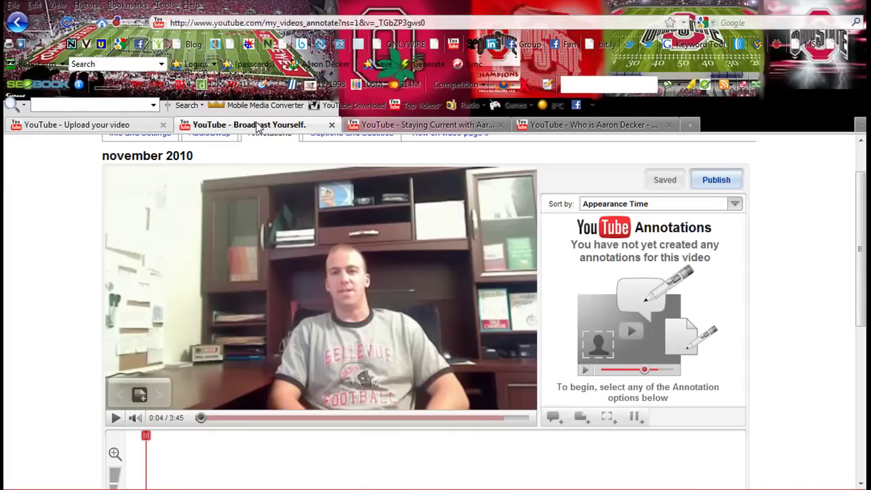
pyautogui.click(139, 397)
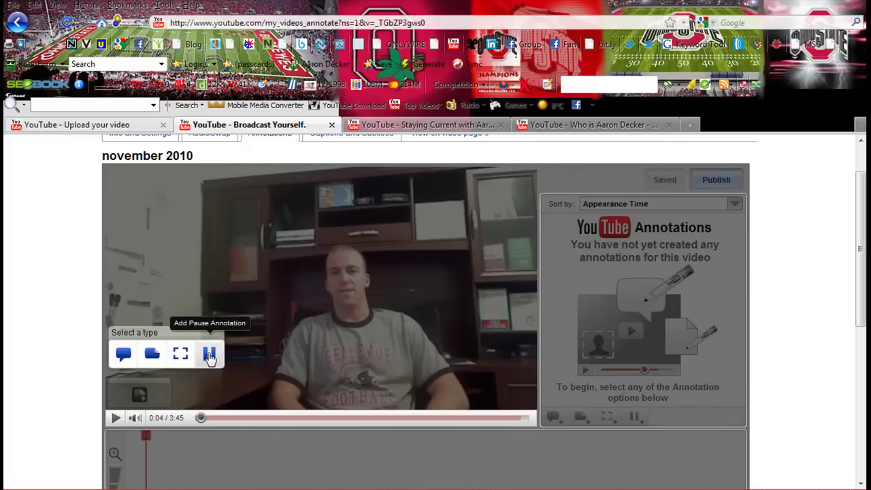
pyautogui.click(123, 354)
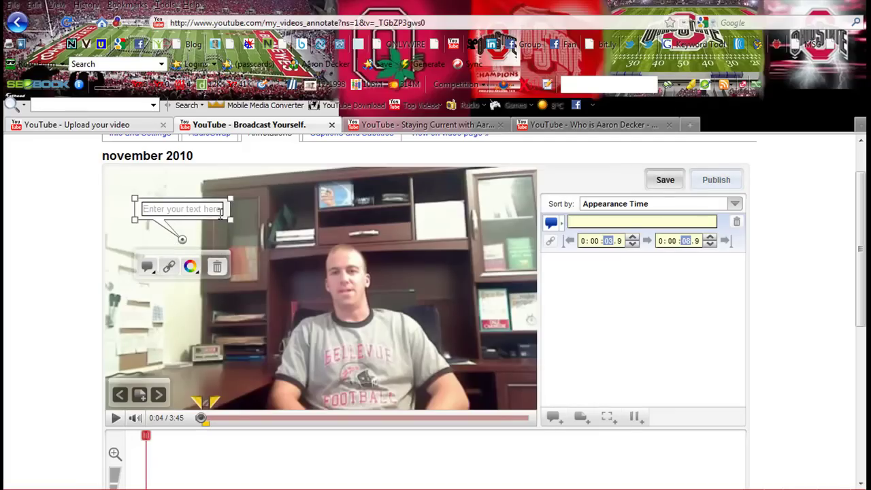
pyautogui.moveTo(227, 215)
pyautogui.mouseDown()
pyautogui.moveTo(320, 207)
pyautogui.moveTo(235, 208)
pyautogui.moveTo(284, 234)
pyautogui.moveTo(267, 212)
pyautogui.moveTo(279, 210)
pyautogui.mouseUp()
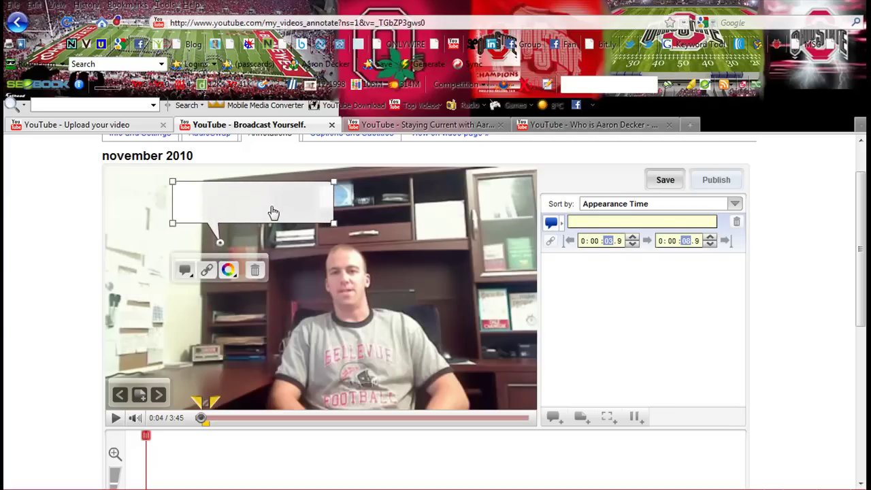
pyautogui.click(229, 270)
pyautogui.click(323, 299)
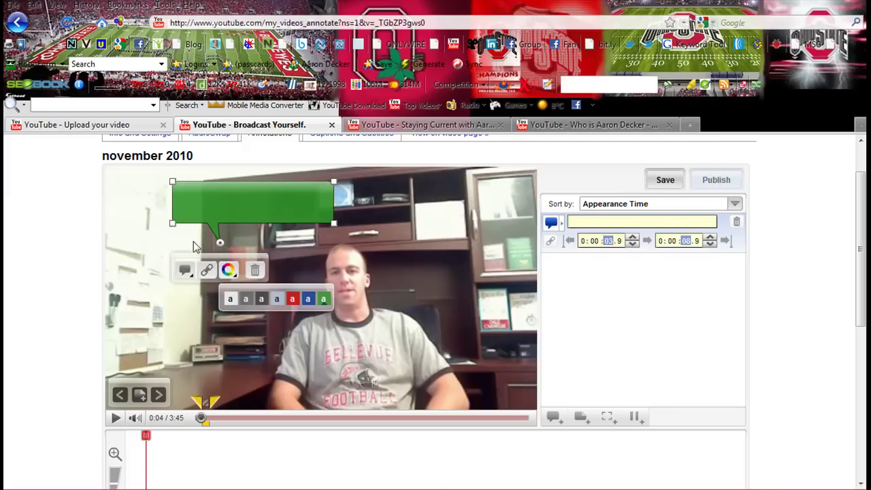
# Step: Enter "Go Check Out October's Video NOW" in the green speech bubble, widen it to fit one line and move it nearer the picture's centre
pyautogui.click(202, 197)
pyautogui.write('G')
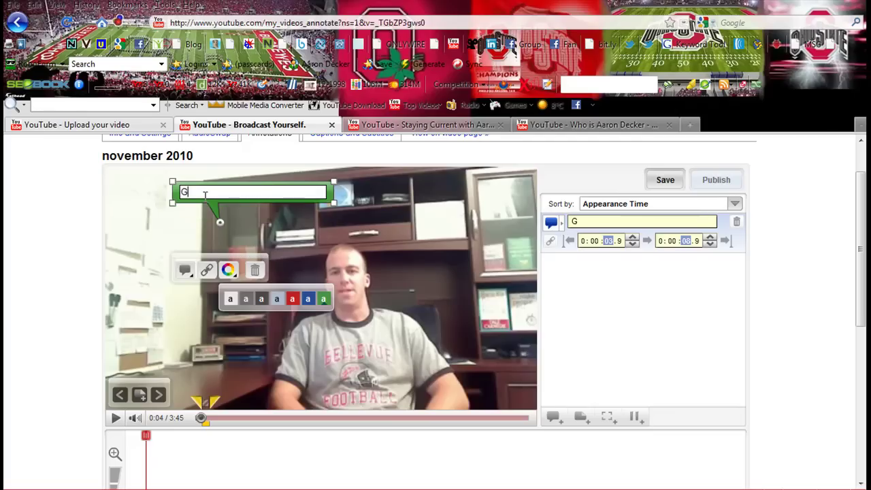
pyautogui.write('o Check')
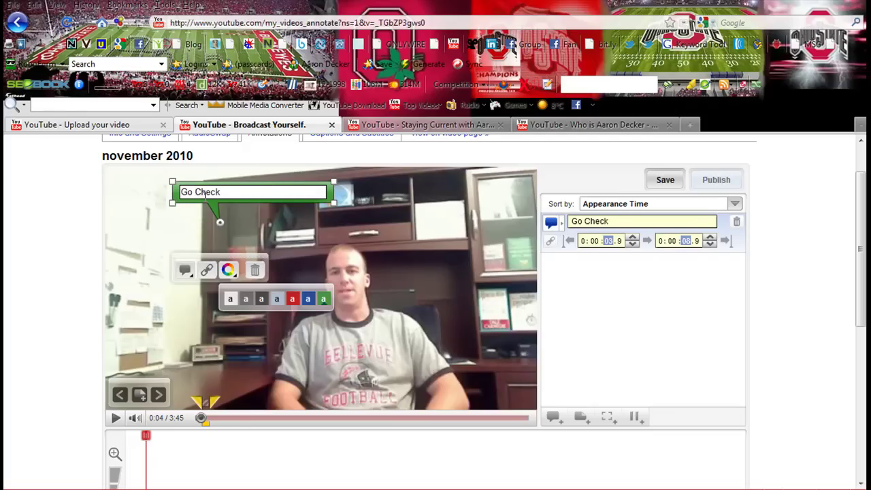
pyautogui.write(' Out Octob')
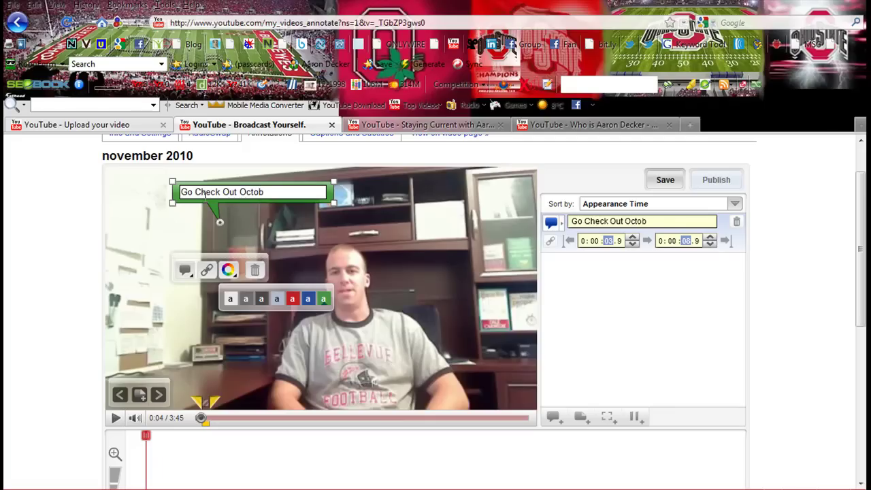
pyautogui.write("er's Video NOW")
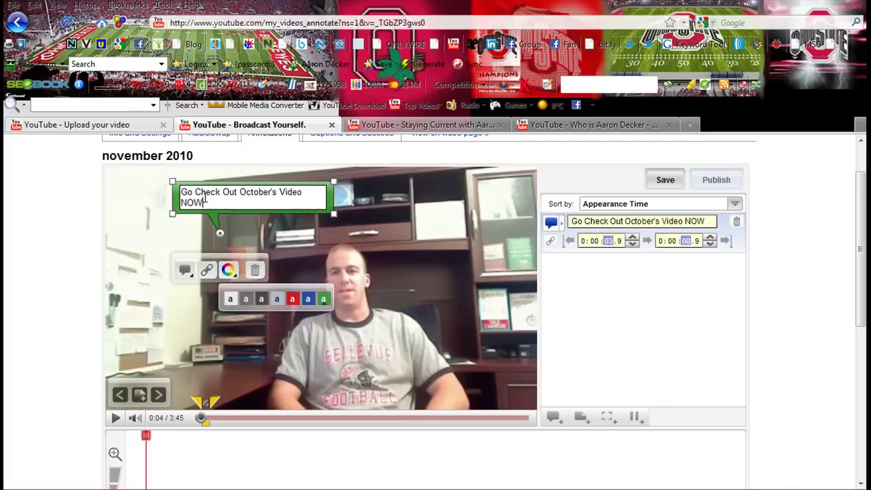
pyautogui.moveTo(335, 216); pyautogui.dragTo(342, 209)
pyautogui.moveTo(254, 202); pyautogui.dragTo(305, 226)
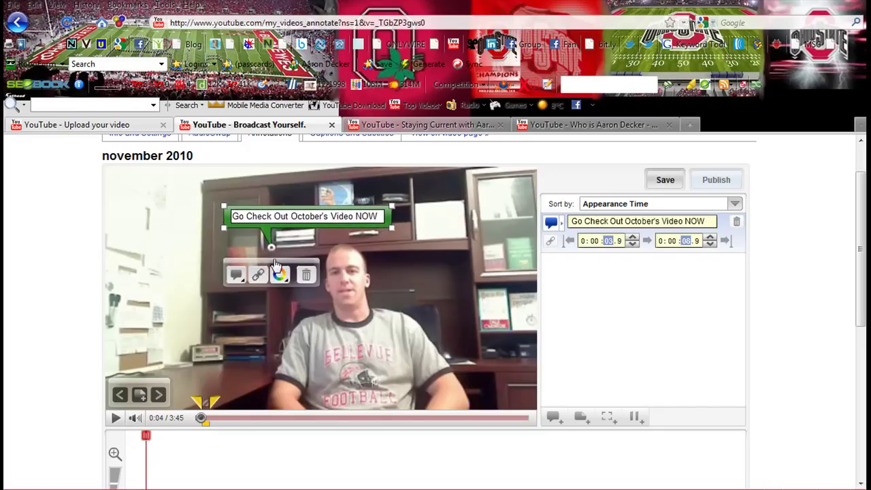
pyautogui.click(258, 275)
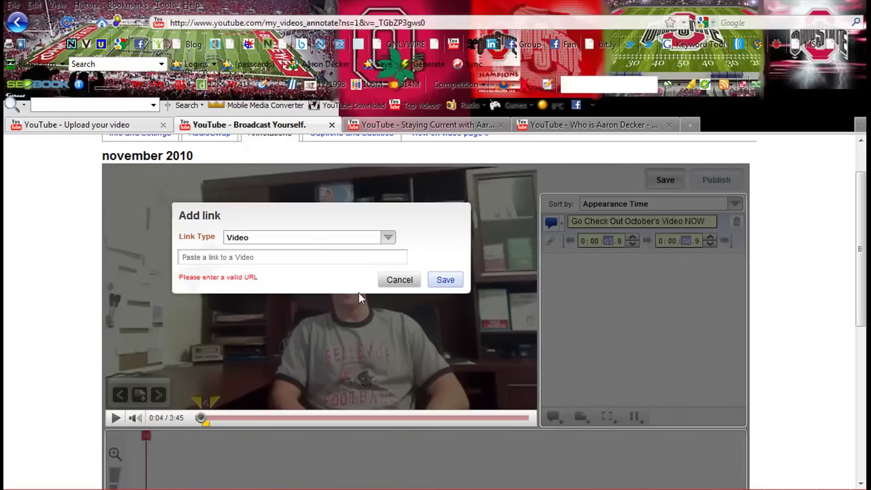
pyautogui.click(285, 238)
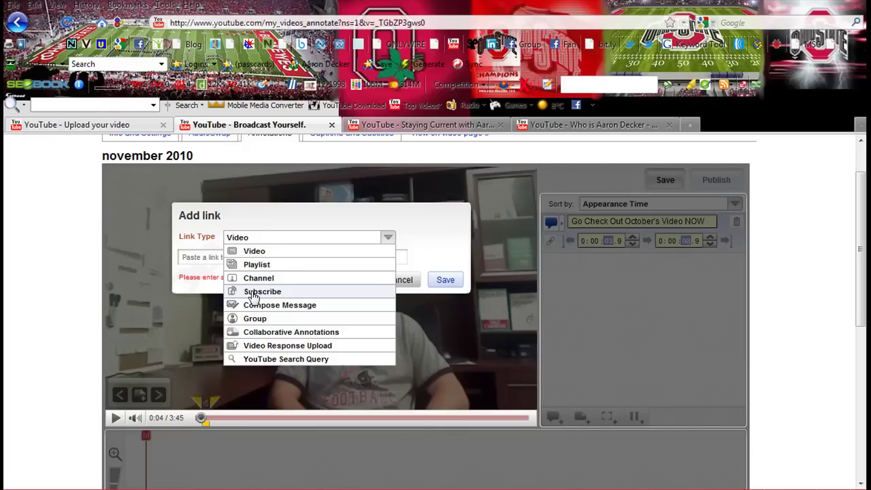
pyautogui.click(433, 213)
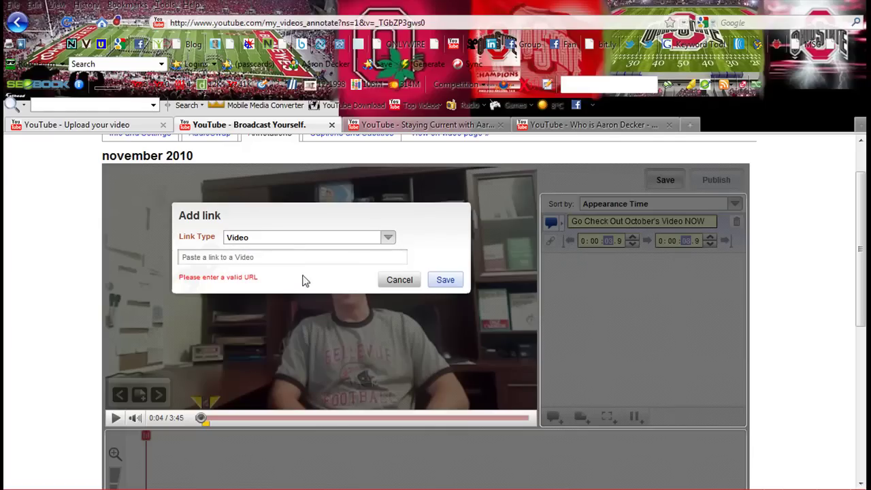
pyautogui.click(283, 256)
pyautogui.hotkey('ctrl', 'v')
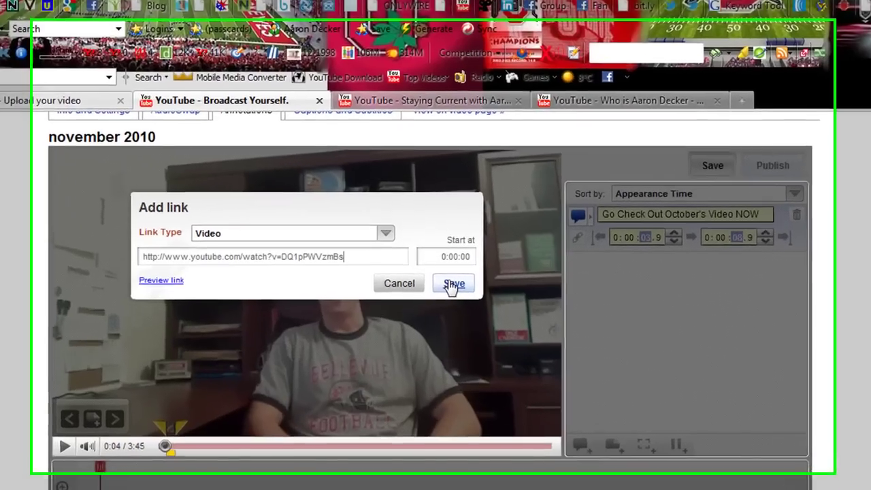
pyautogui.click(445, 279)
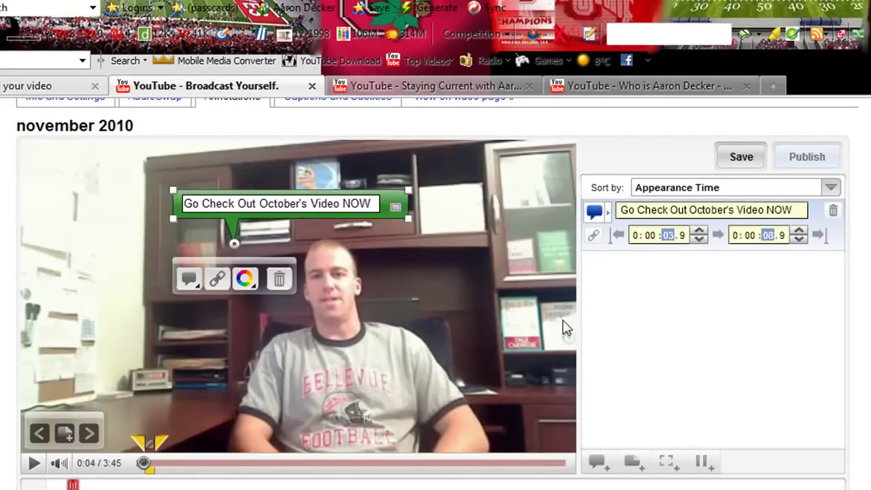
# Step: Extend the speech bubble's end time to 0:00:10.0, and save and publish the annotations
pyautogui.moveTo(161, 444)
pyautogui.mouseDown()
pyautogui.moveTo(563, 476)
pyautogui.moveTo(166, 486)
pyautogui.mouseUp()
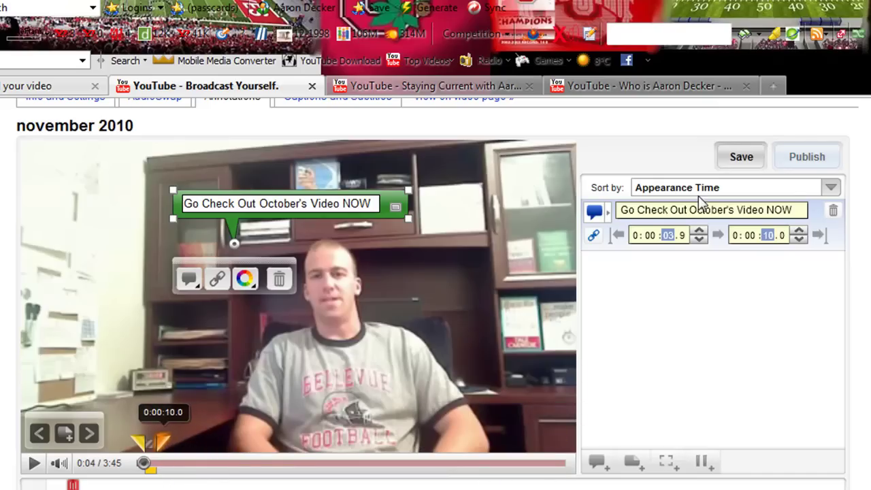
pyautogui.click(744, 158)
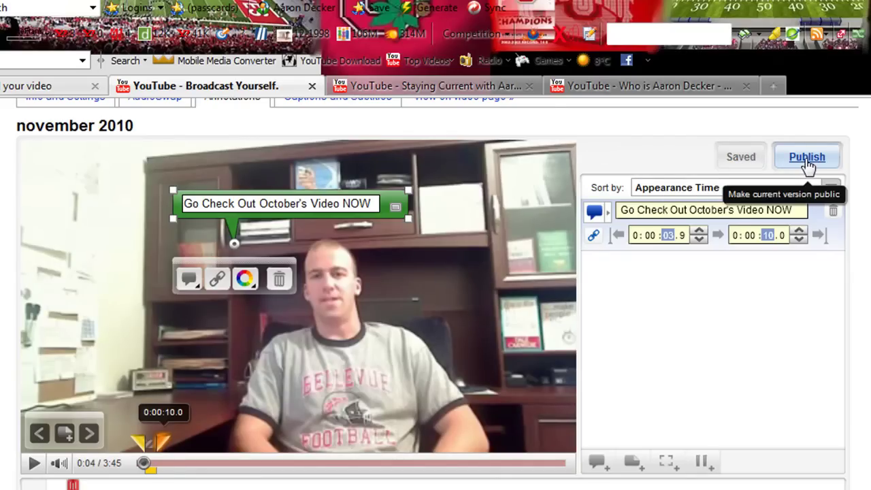
pyautogui.click(808, 164)
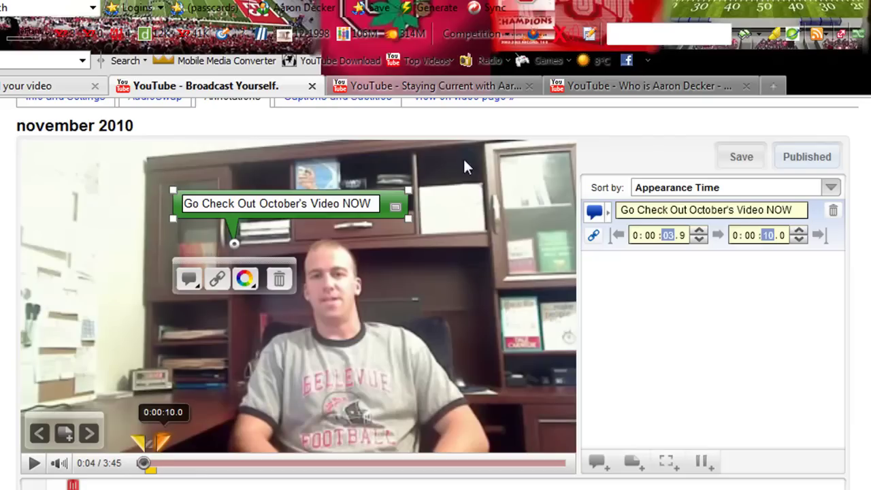
# Step: Open the November 2010 video's page, pause playback while the speech bubble shows, and follow its link to test it
pyautogui.scroll(2, 436, 293)
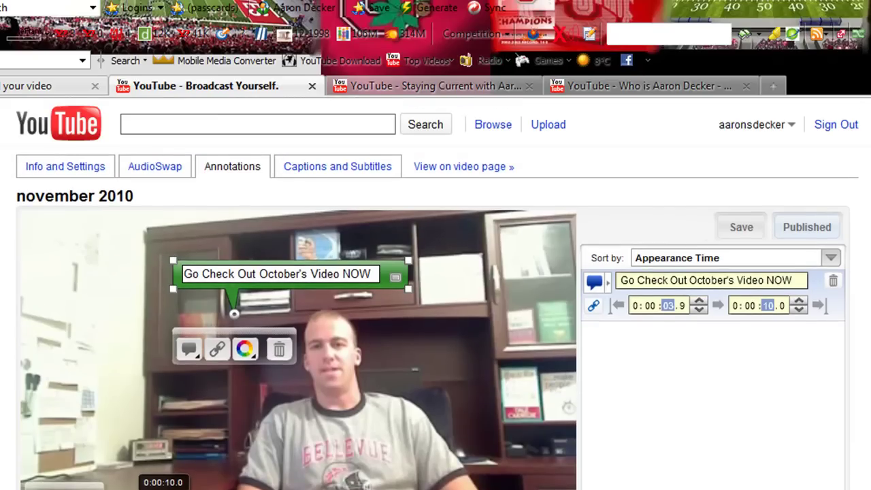
pyautogui.click(458, 171)
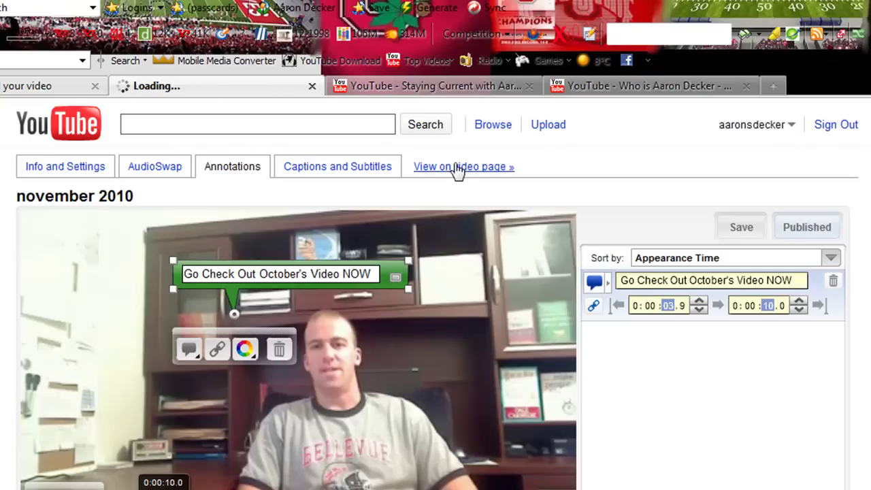
pyautogui.scroll(-3, 459, 168)
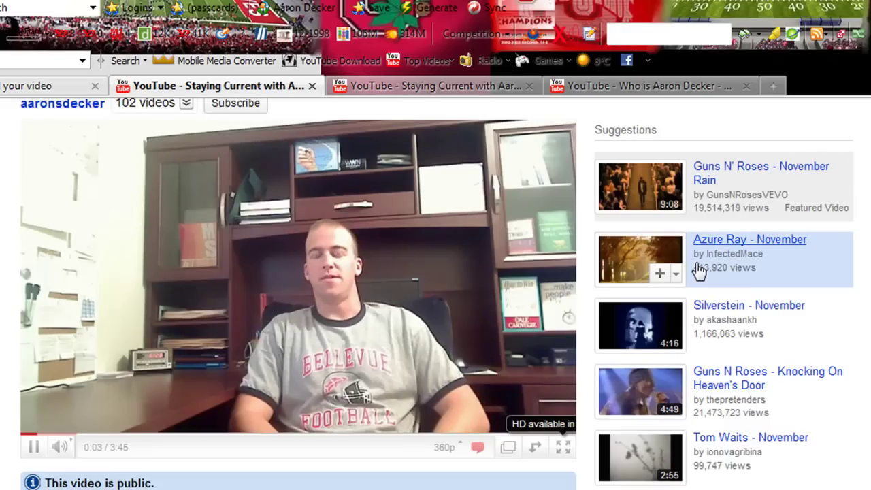
pyautogui.click(34, 446)
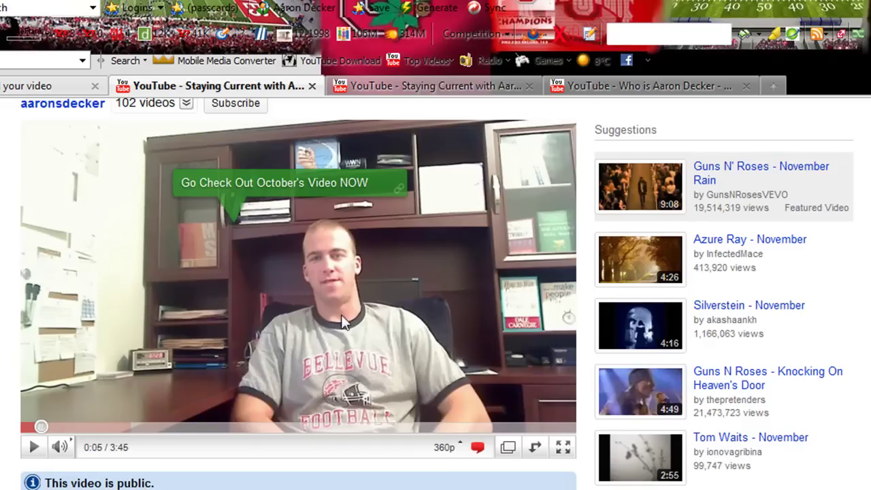
pyautogui.click(232, 187)
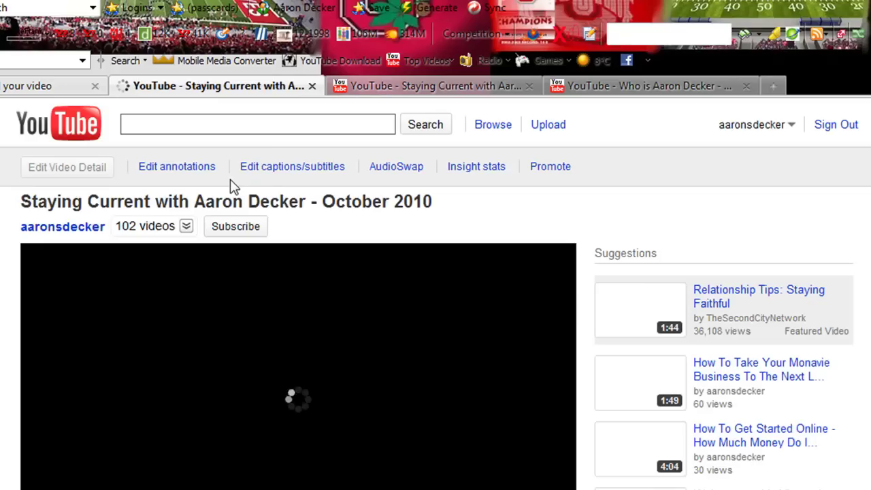
# Step: Pause the linked video and check its title to see that it is the October 2010 edition
pyautogui.scroll(-3, 739, 302)
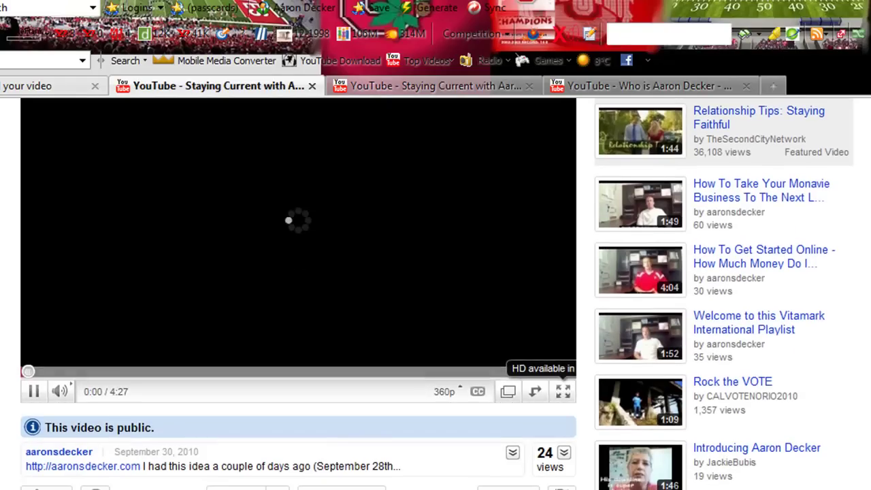
pyautogui.click(33, 390)
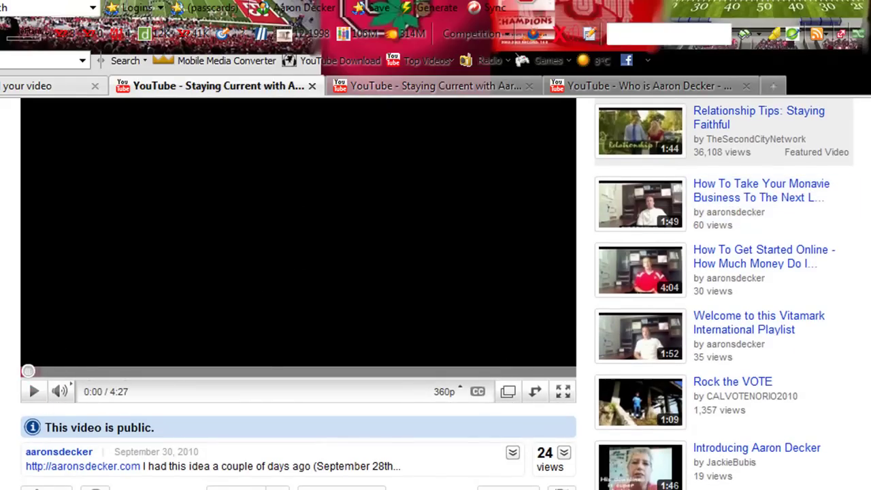
pyautogui.scroll(2, 436, 293)
pyautogui.scroll(2, 435, 294)
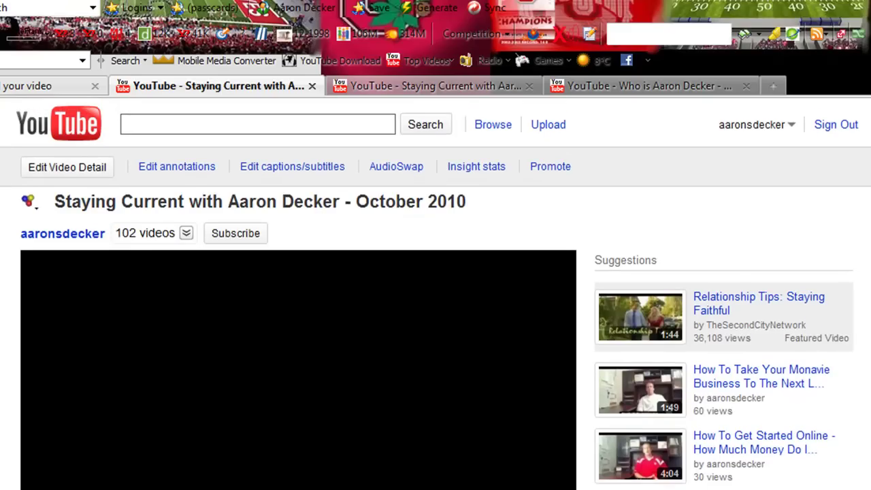
pyautogui.scroll(-2, 388, 198)
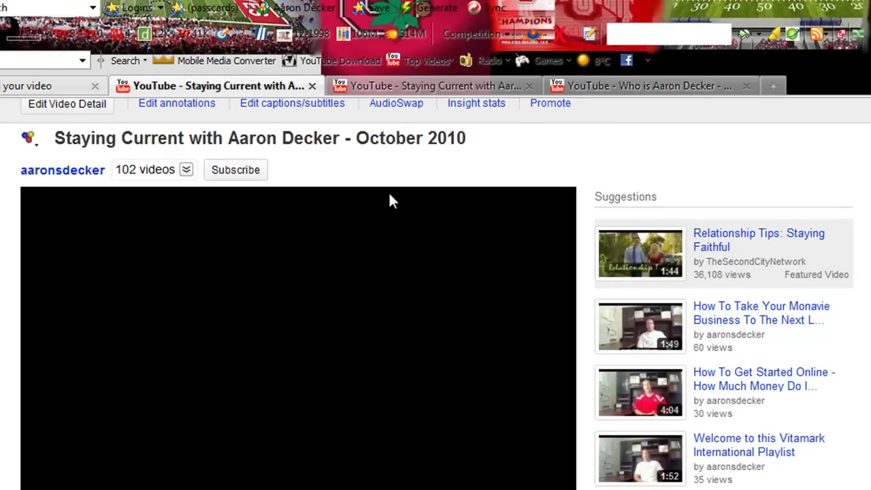
pyautogui.moveTo(84, 143); pyautogui.dragTo(301, 141)
pyautogui.click(315, 141)
pyautogui.moveTo(472, 148); pyautogui.dragTo(333, 138)
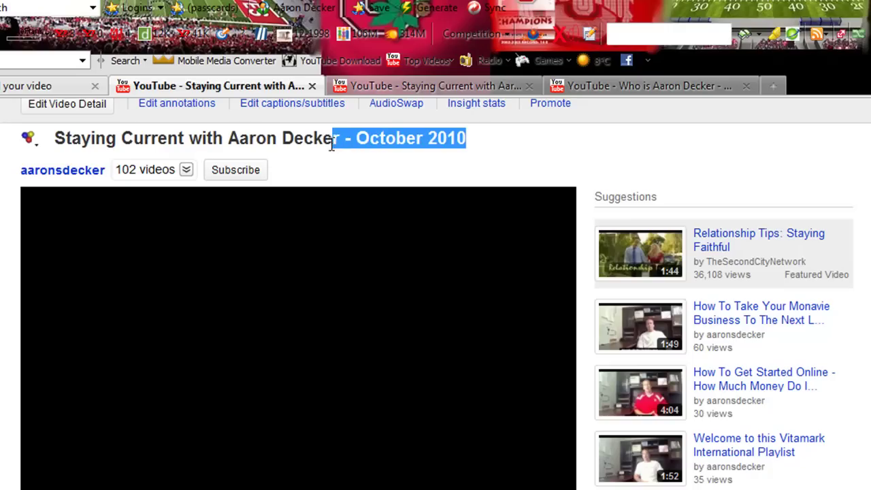
pyautogui.click(301, 181)
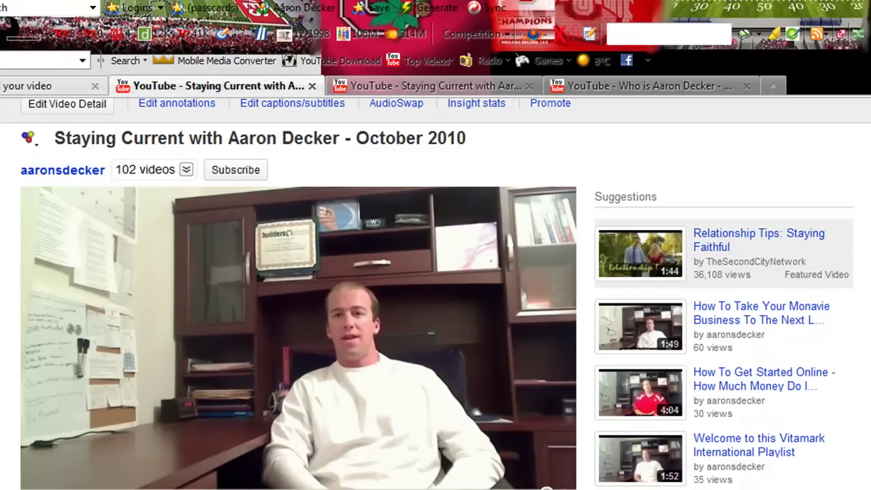
# Step: Look over the October 2010 video's page, including its suggested videos, description and comments area
pyautogui.scroll(-4, 435, 293)
pyautogui.scroll(3, 435, 293)
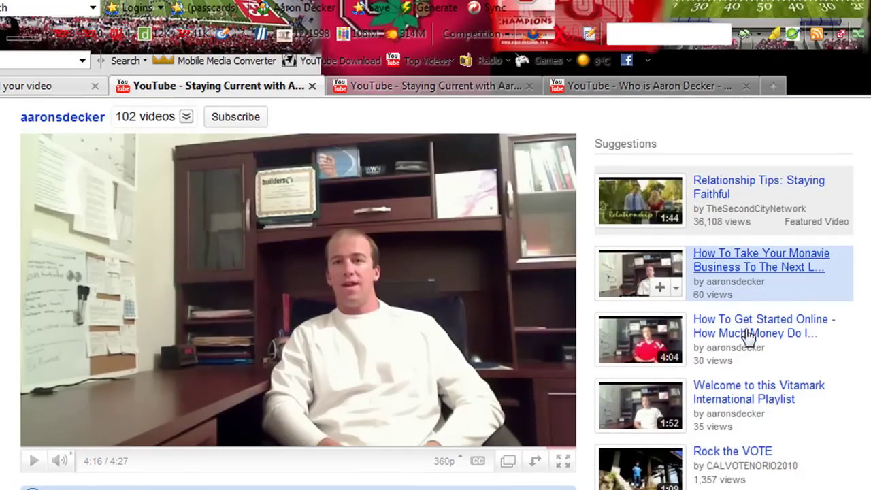
pyautogui.scroll(-10, 436, 293)
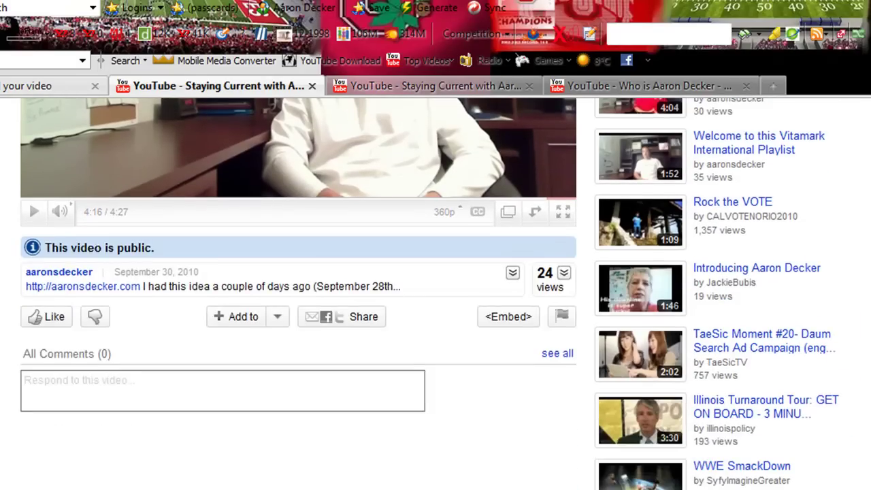
pyautogui.scroll(-12, 436, 292)
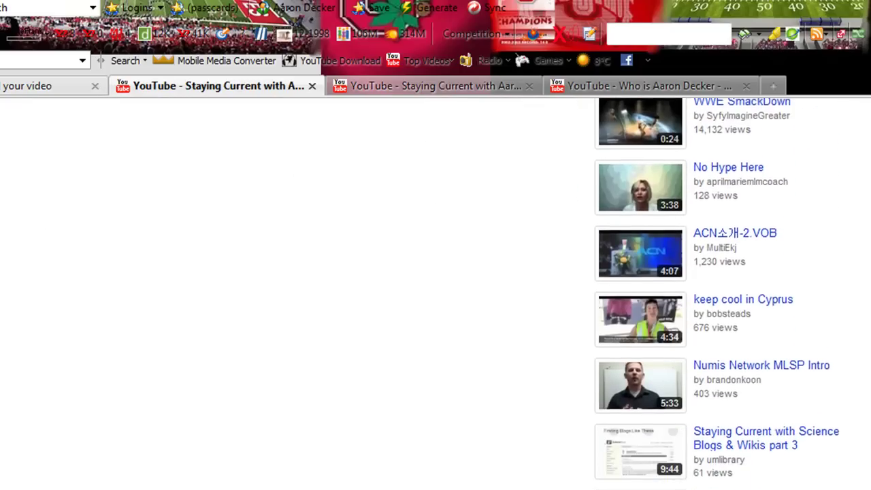
pyautogui.scroll(10, 436, 293)
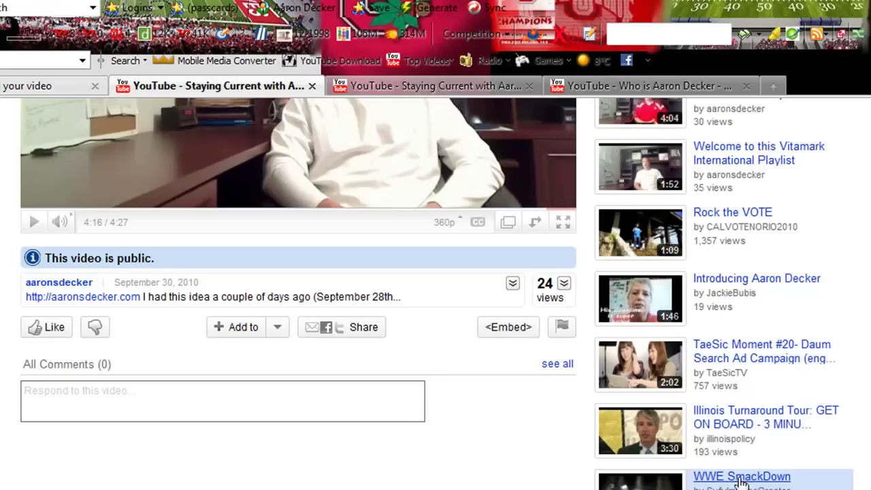
pyautogui.scroll(4, 740, 442)
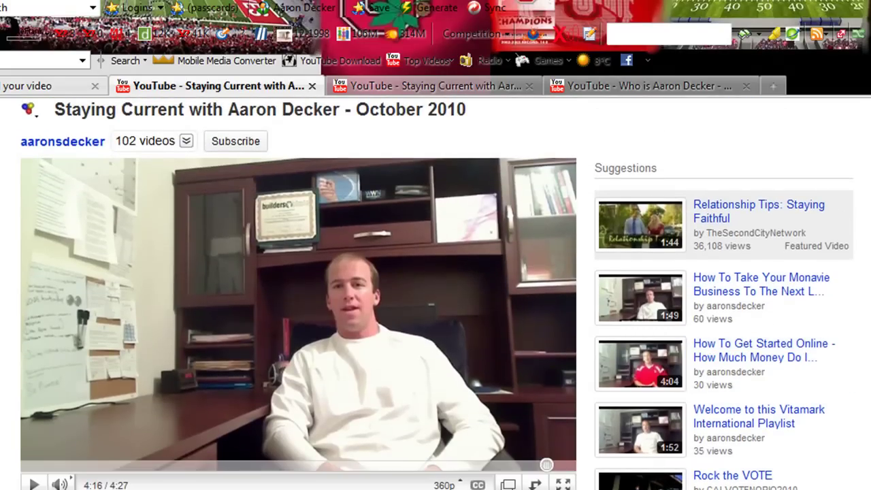
pyautogui.scroll(-2, 426, 360)
pyautogui.scroll(-2, 430, 294)
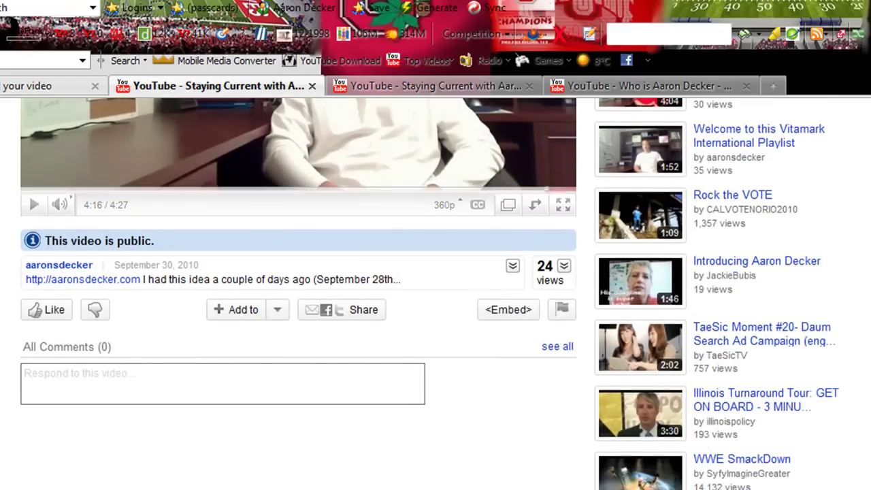
pyautogui.scroll(5, 436, 293)
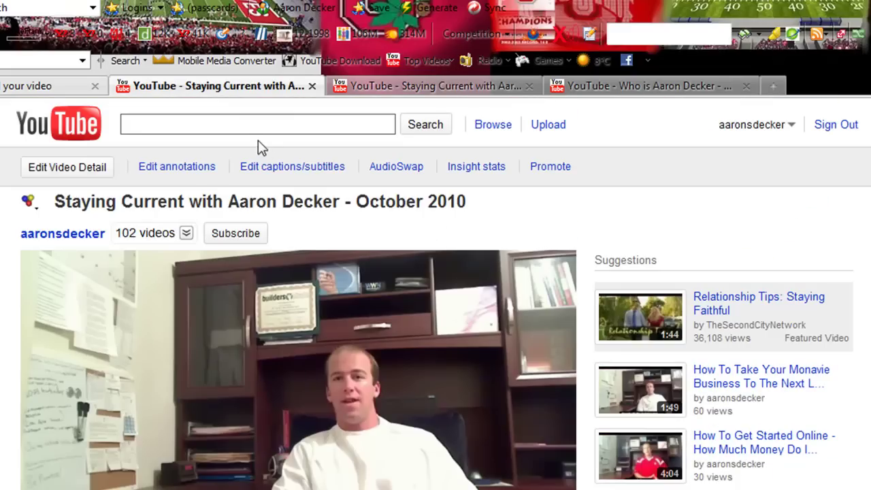
# Step: Open the October 2010 video's captions page and its info and settings, and review the details, thumbnail, date, map and sharing options
pyautogui.click(277, 175)
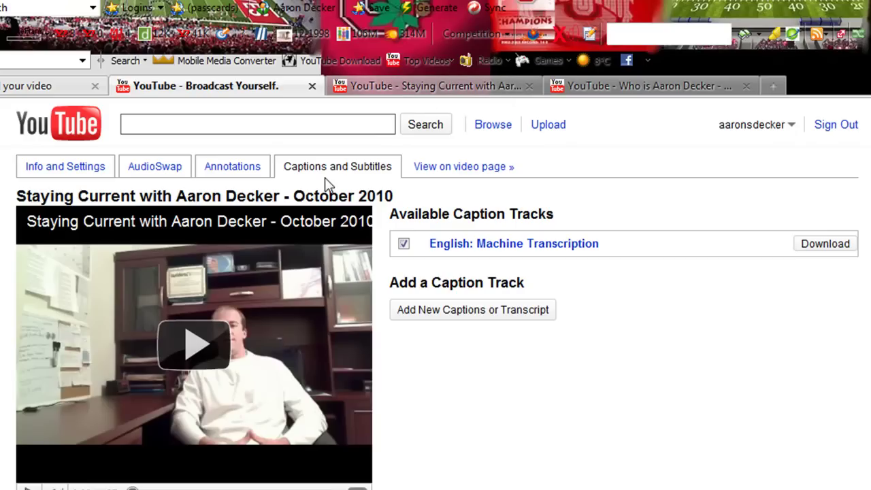
pyautogui.click(26, 168)
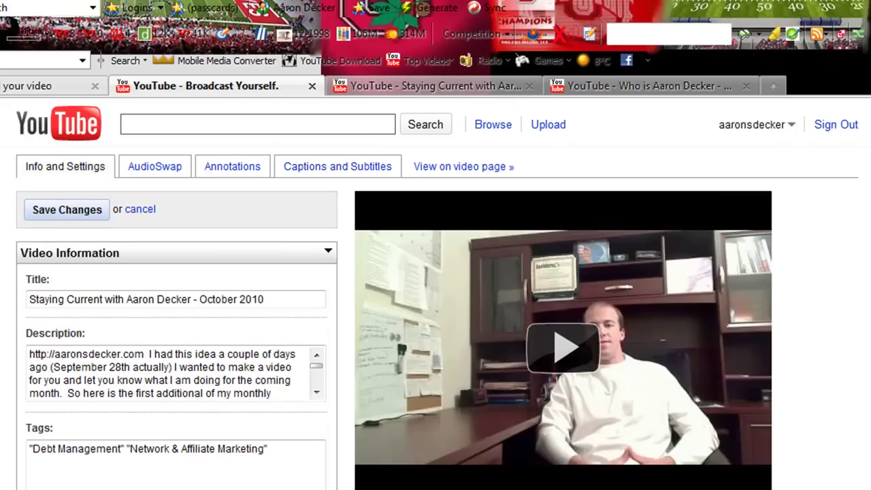
pyautogui.scroll(-5, 437, 294)
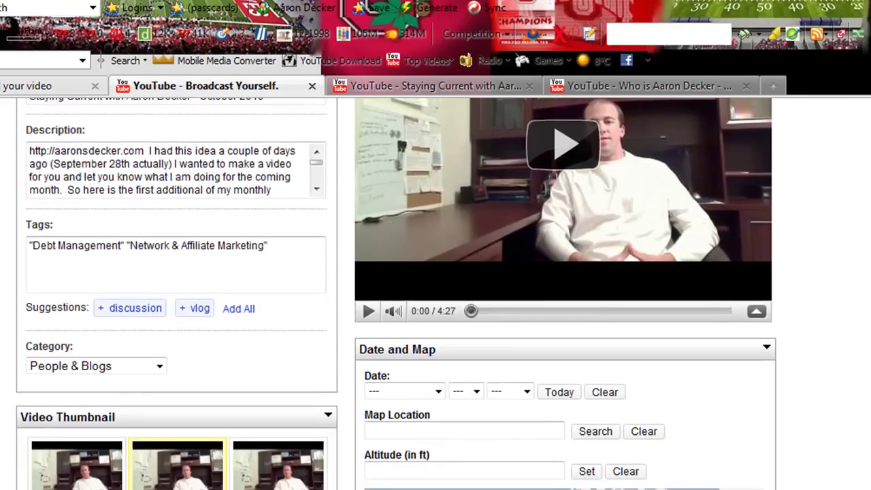
pyautogui.scroll(4, 437, 297)
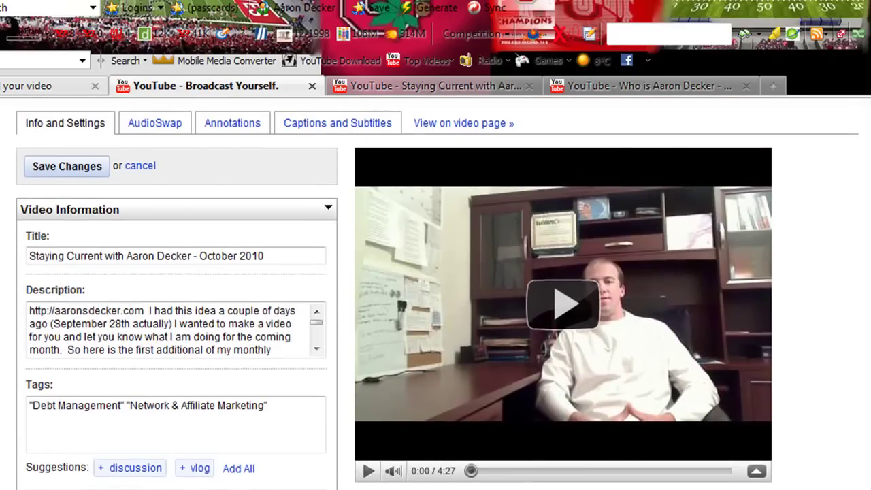
pyautogui.scroll(-10, 436, 294)
pyautogui.scroll(2, 436, 294)
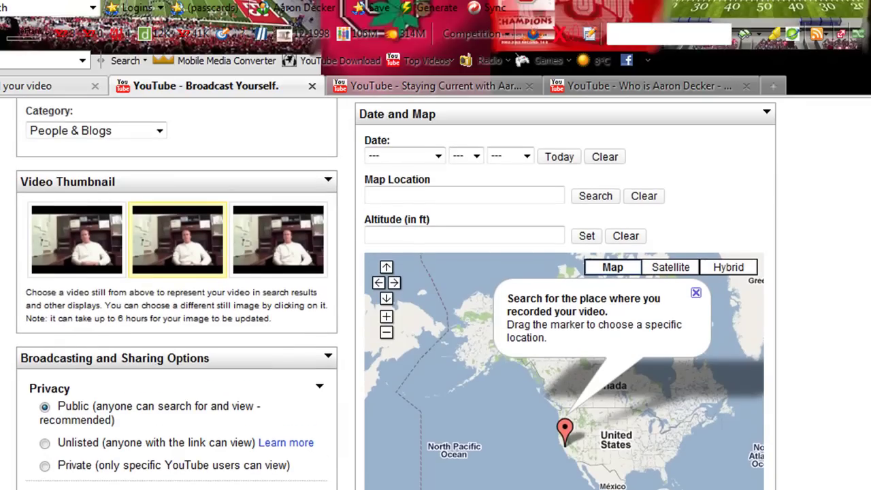
pyautogui.scroll(2, 529, 186)
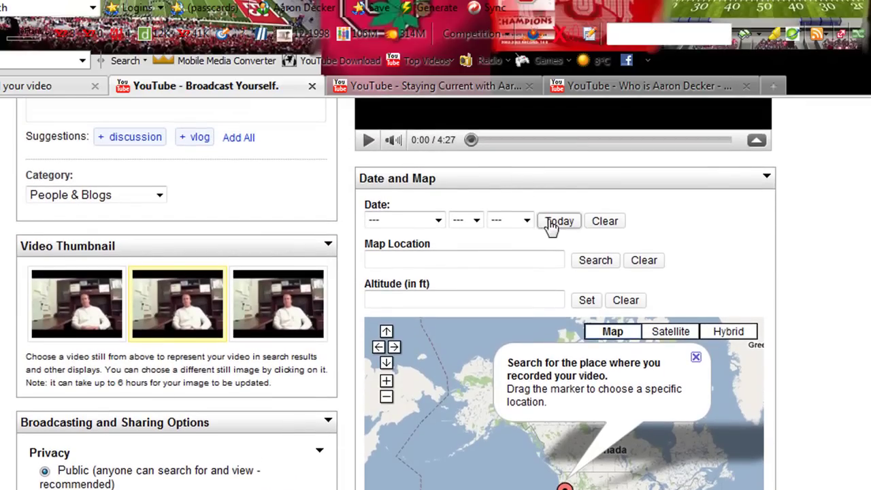
pyautogui.scroll(-3, 504, 343)
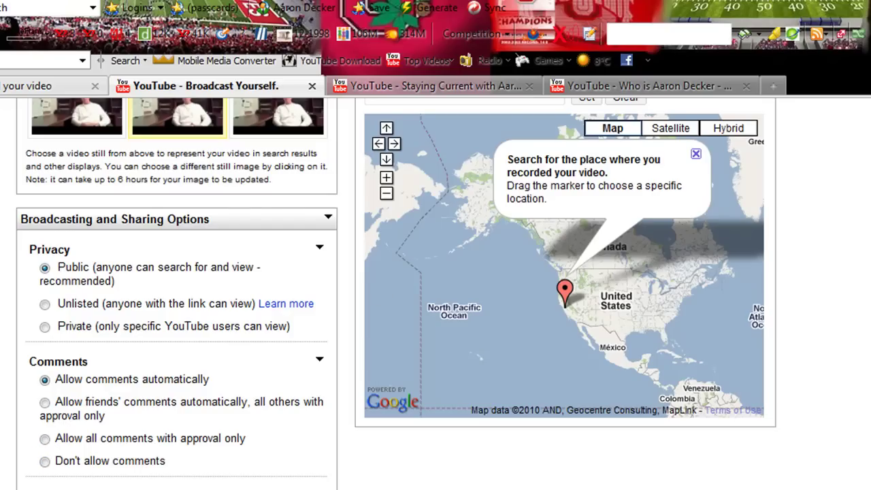
pyautogui.scroll(-3, 395, 293)
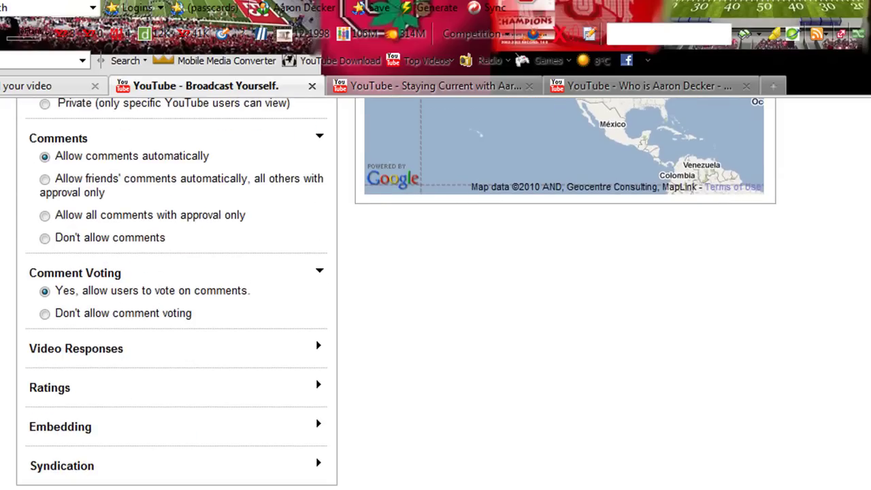
pyautogui.scroll(4, 394, 292)
pyautogui.scroll(10, 394, 292)
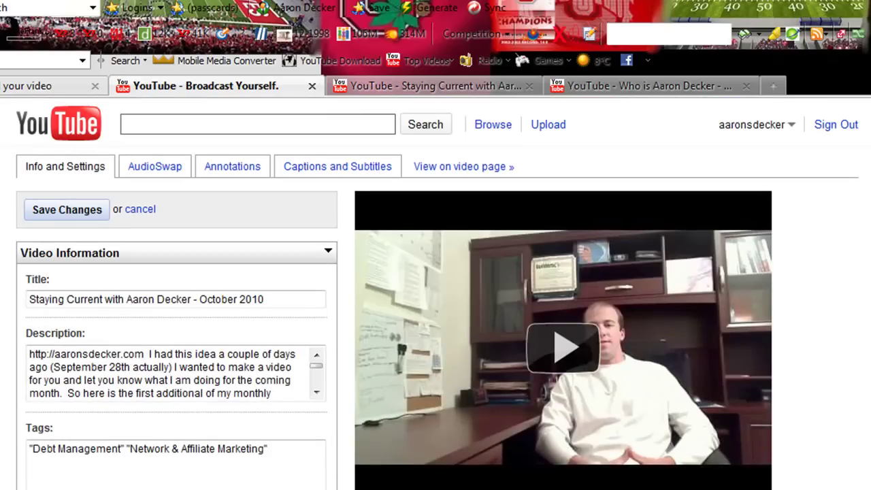